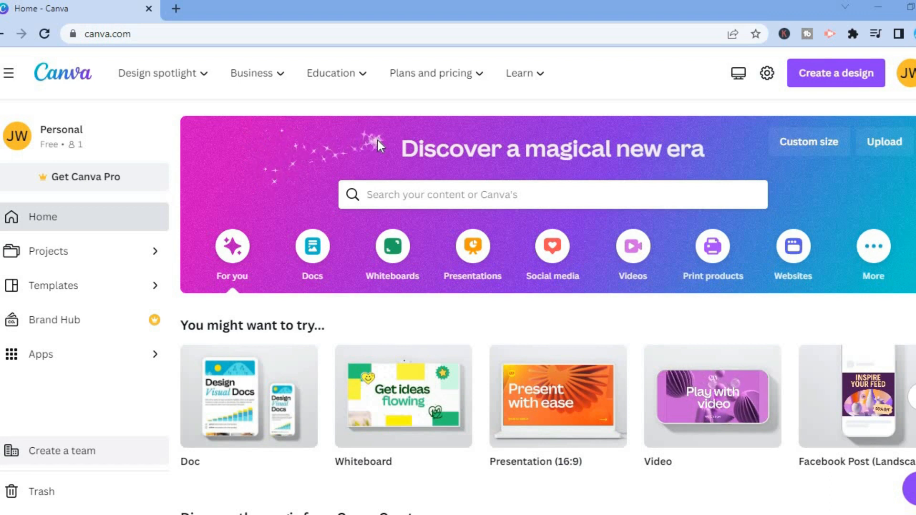
Start a new A4 Planner design
left_click(836, 79)
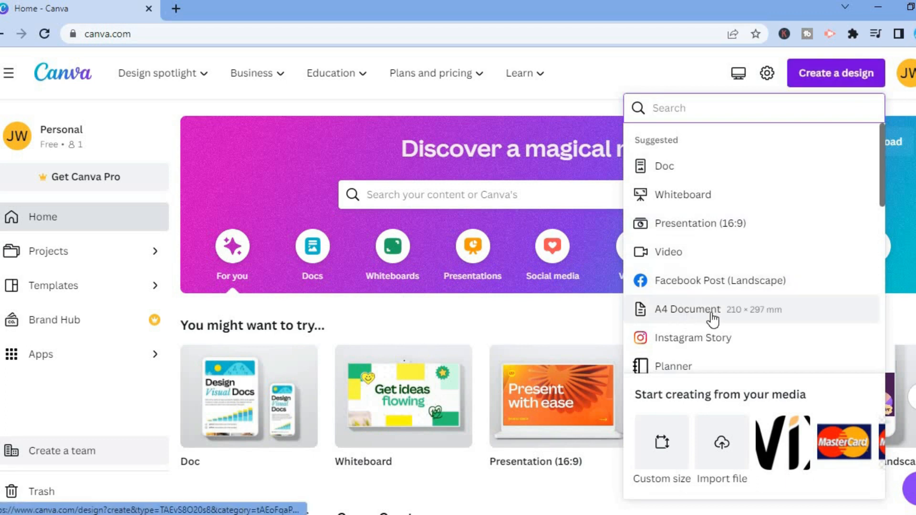
left_click(692, 367)
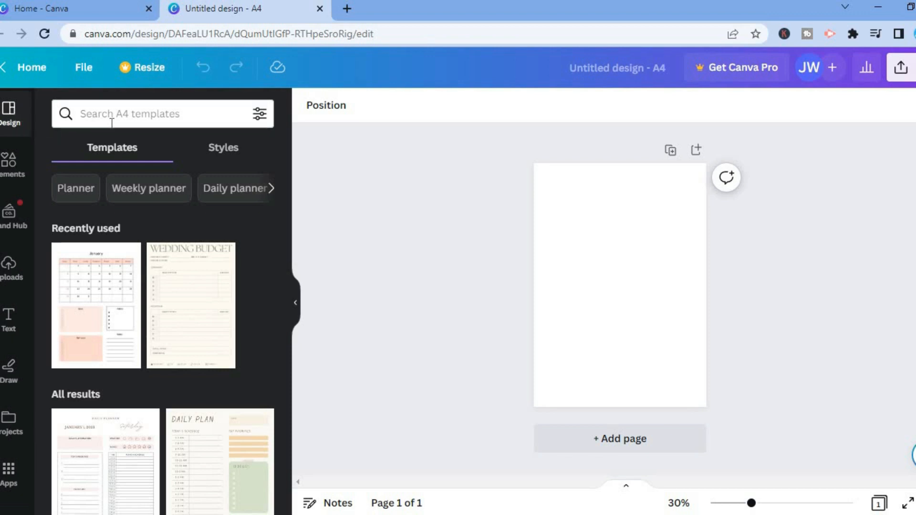
Search the design templates for year digital planner and browse the results
left_click(131, 119)
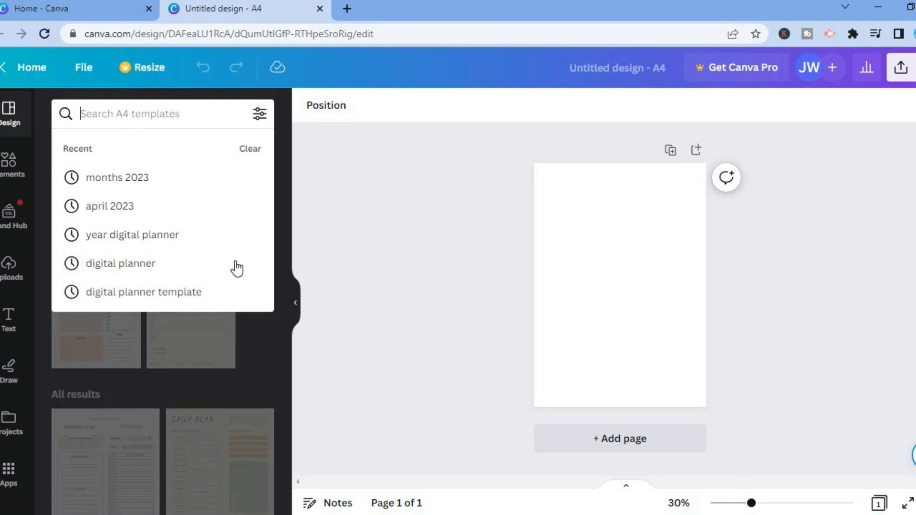
left_click(172, 282)
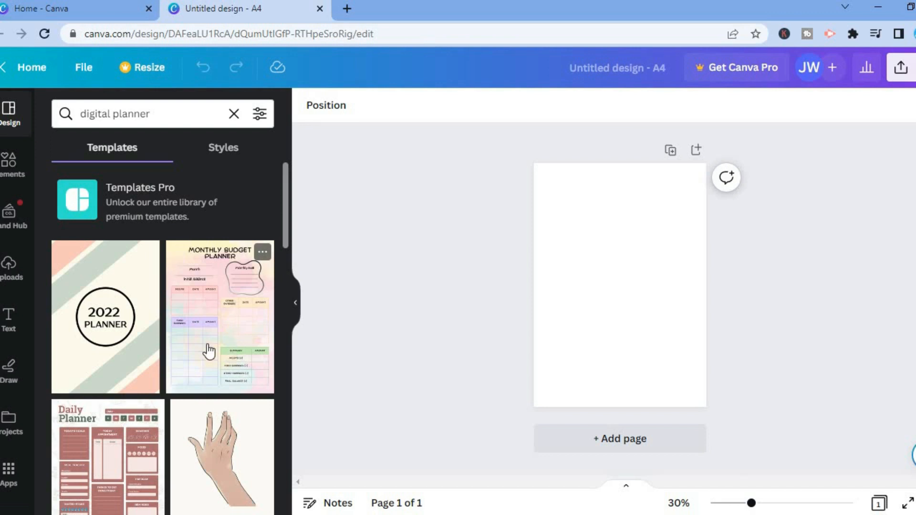
left_click_drag(284, 206, 285, 122)
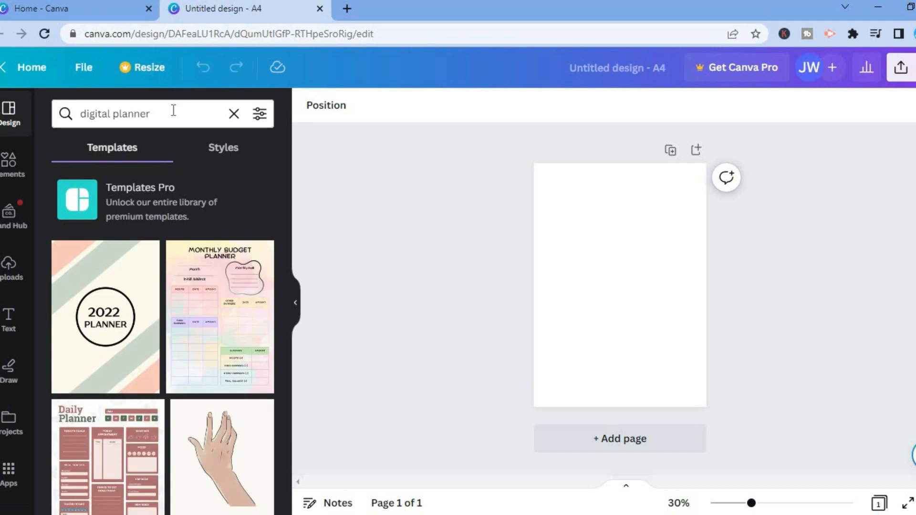
left_click(173, 111)
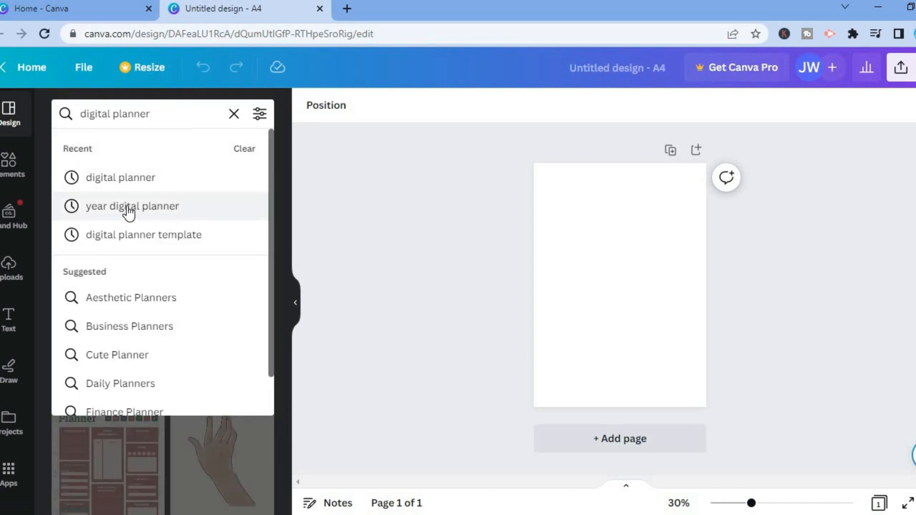
left_click(156, 205)
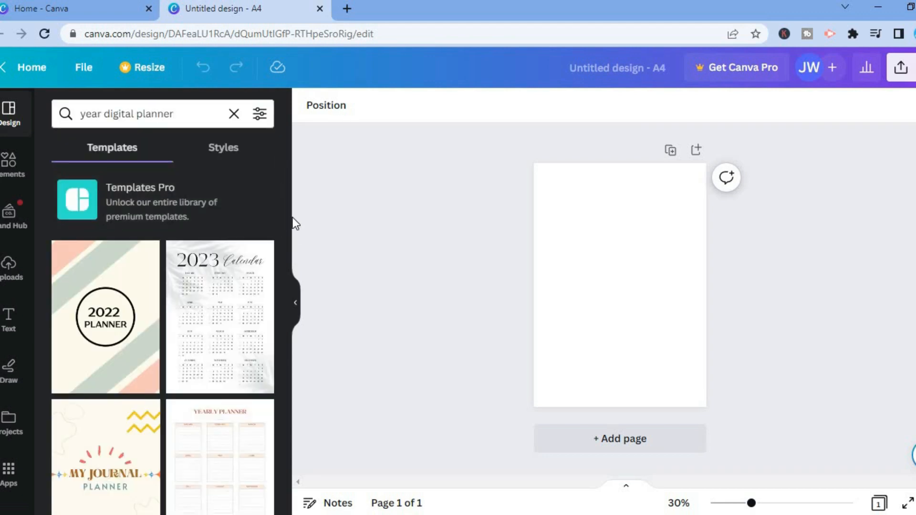
left_click_drag(285, 175, 279, 203)
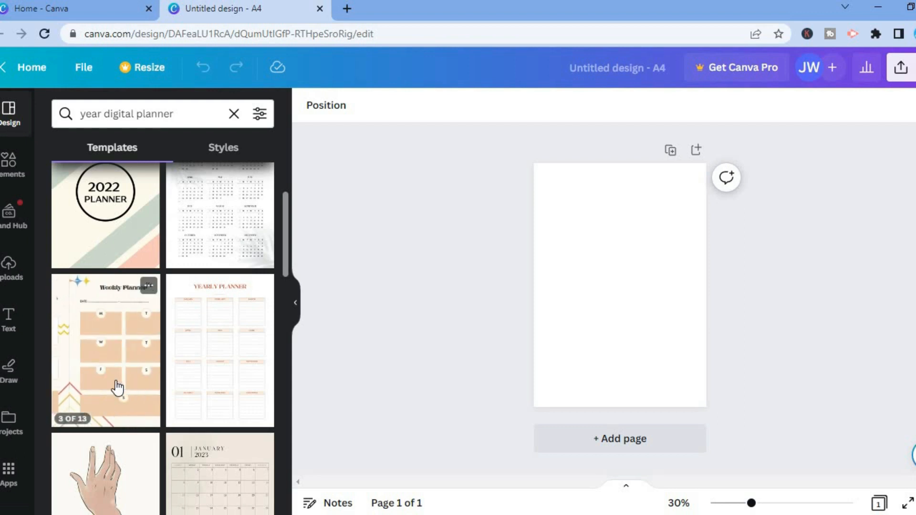
Apply all 13 pages of the Cream Minimalist My Journal Year Planner template to the design
left_click(116, 388)
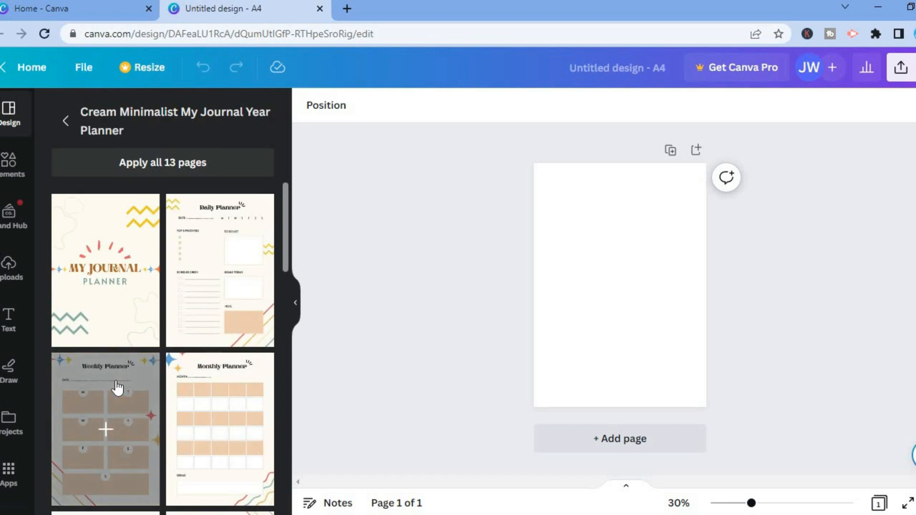
left_click(179, 167)
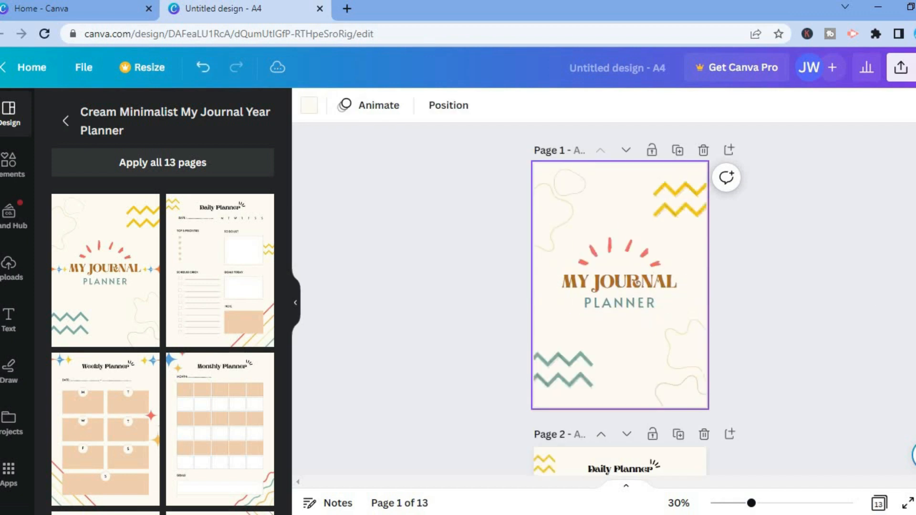
Scroll through the planner pages to review their layouts
scroll(637, 283, "down", 5)
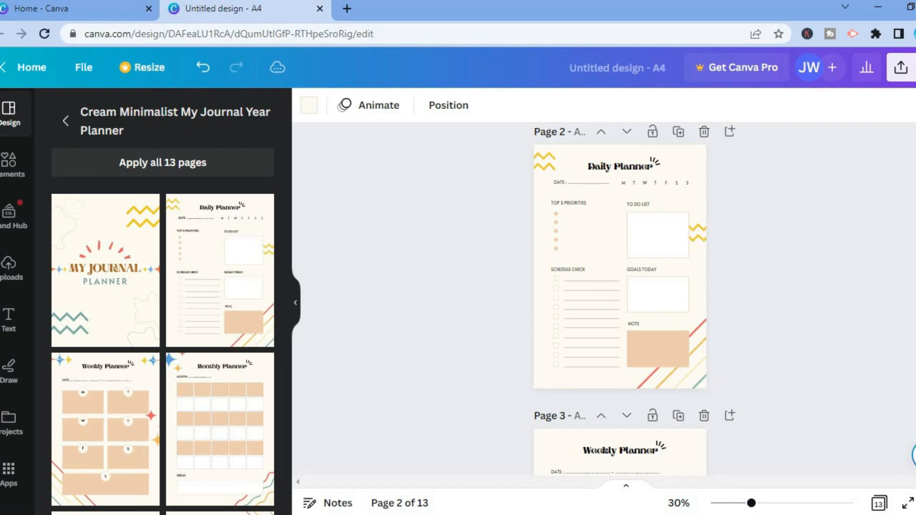
scroll(621, 295, "down", 3)
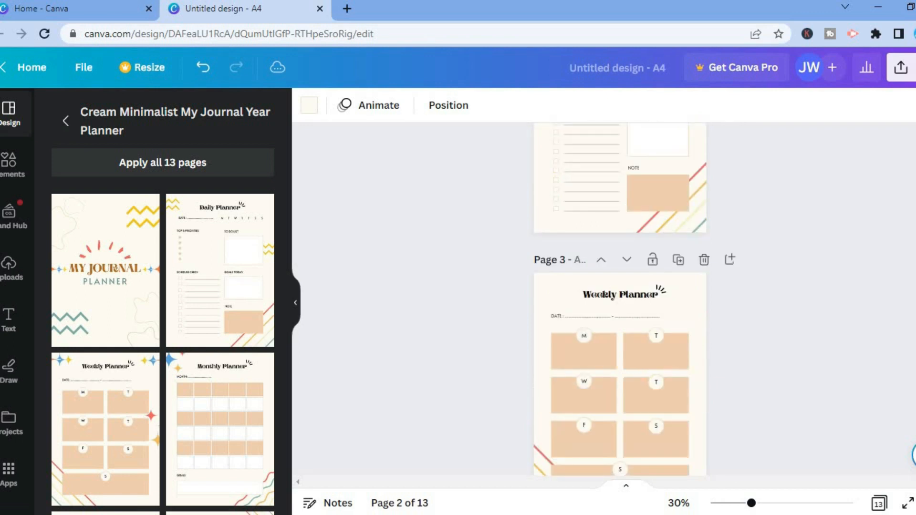
scroll(621, 296, "down", 6)
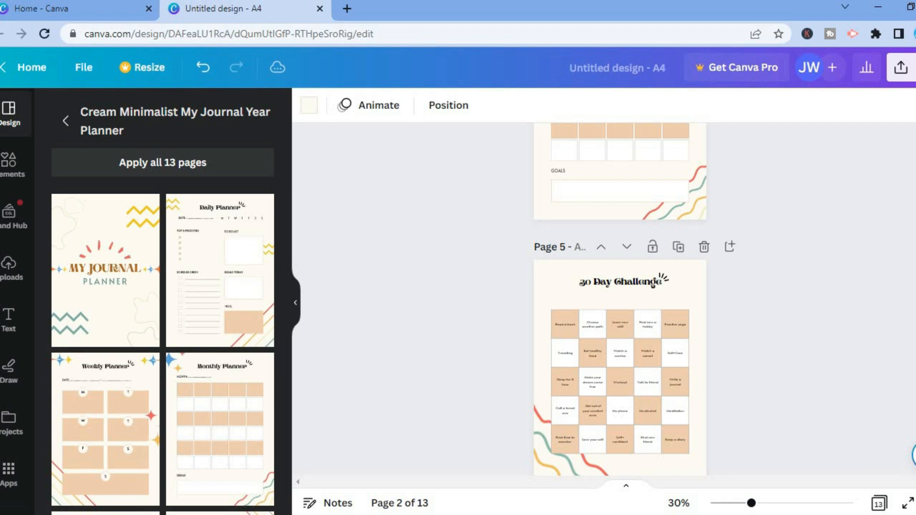
scroll(620, 296, "up", 10)
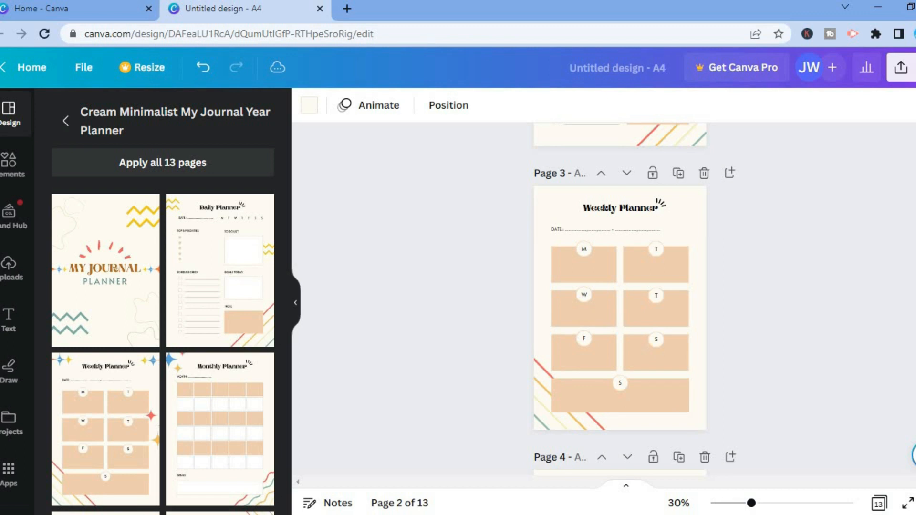
scroll(620, 295, "up", 12)
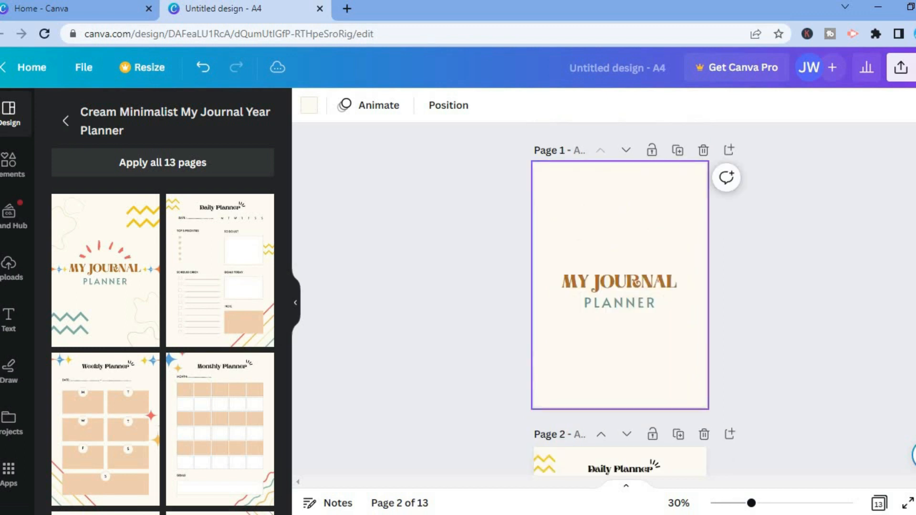
scroll(621, 296, "down", 3)
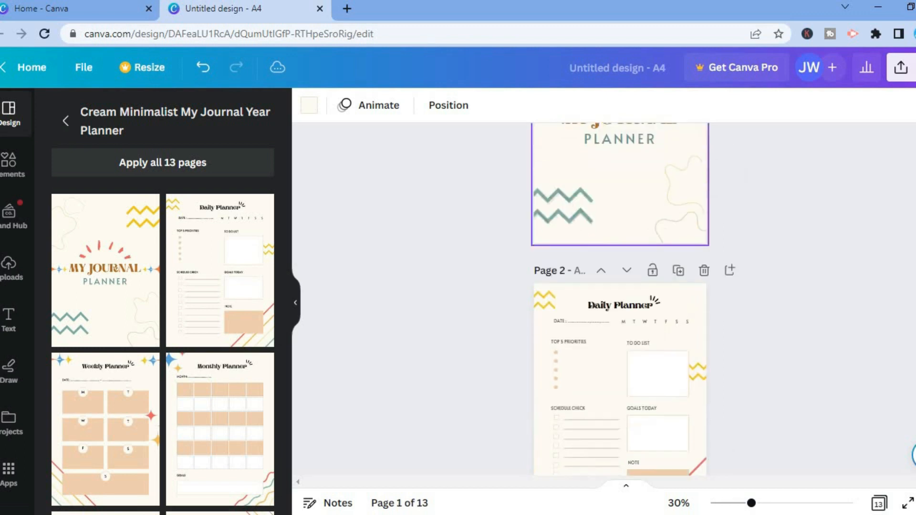
Replace page 2's title with a new name
left_click(579, 272)
key("BackSpace")
key("BackSpace")
key("BackSpace")
type("es")
key("Return")
Set page 3's title to weekly
scroll(620, 300, "down", 8)
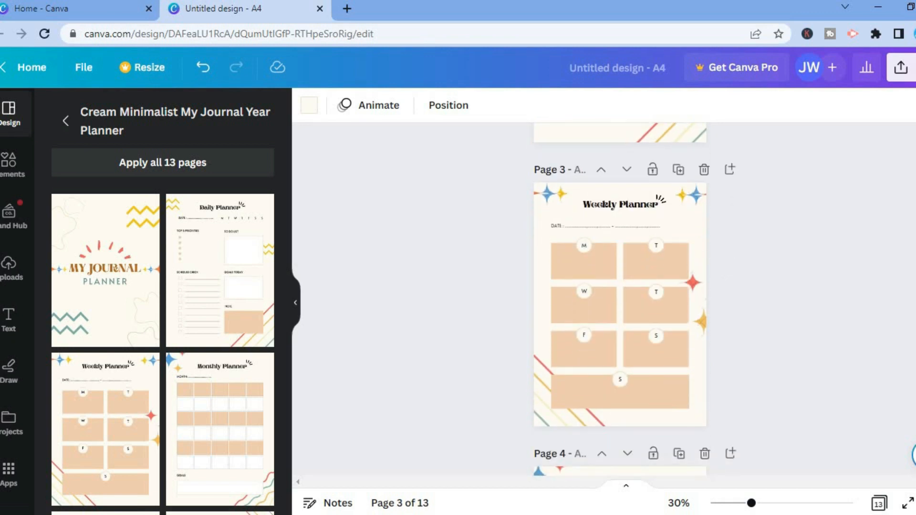
left_click_drag(503, 213, 577, 171)
left_click(578, 171)
type("weekly")
Scroll through the pages to review the page titles
scroll(620, 300, "down", 6)
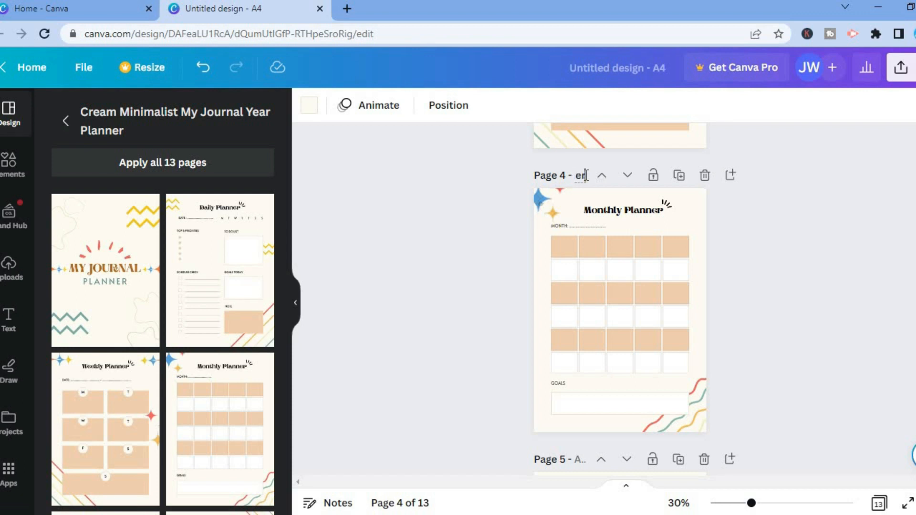
scroll(620, 296, "up", 15)
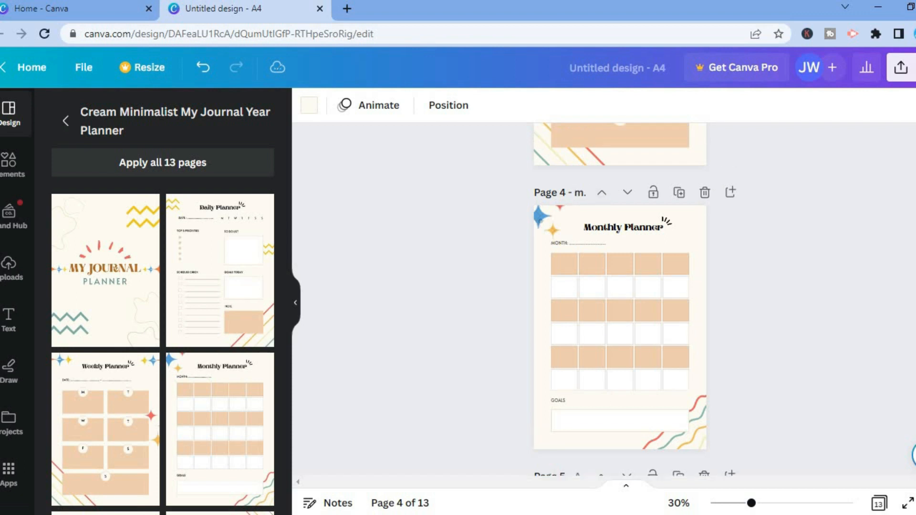
scroll(677, 211, "down", 6)
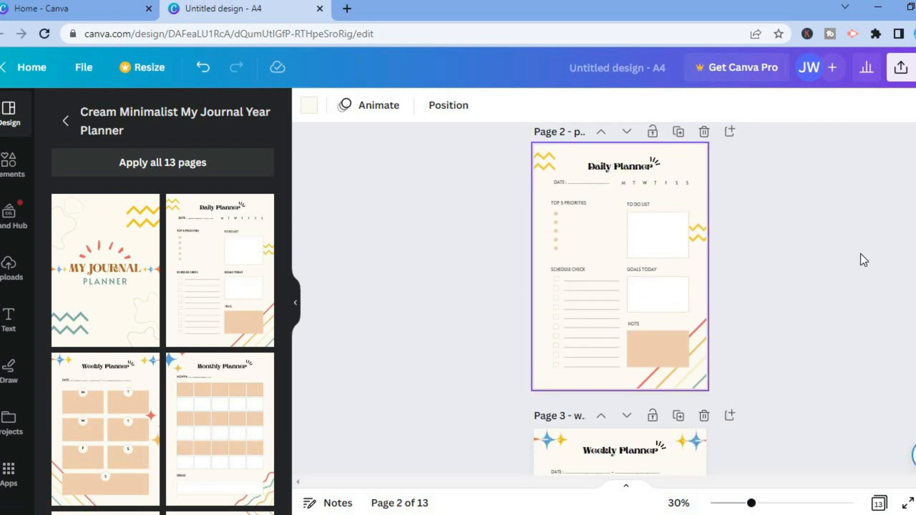
scroll(678, 334, "up", 6)
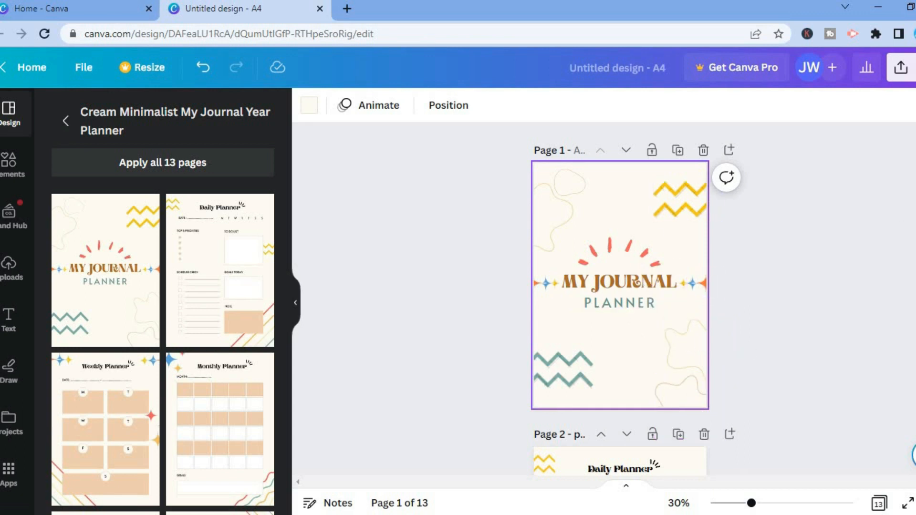
scroll(650, 214, "down", 7)
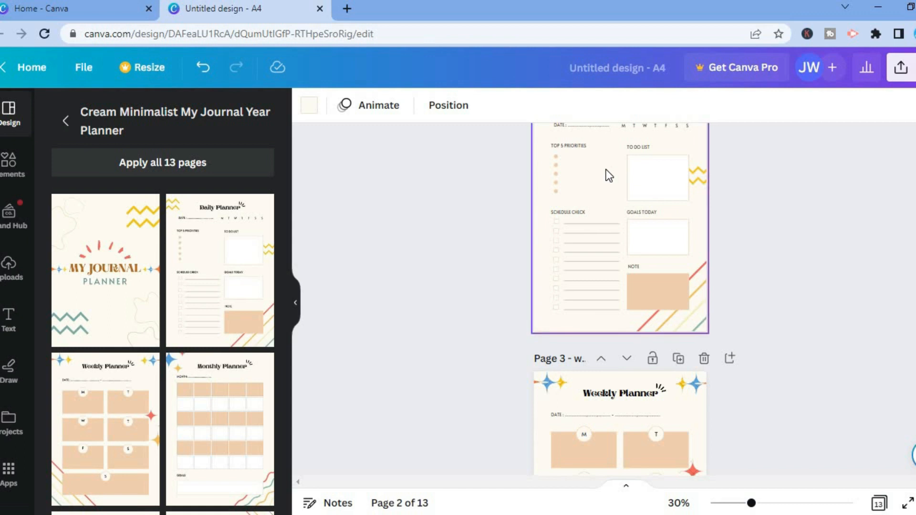
scroll(621, 296, "up", 2)
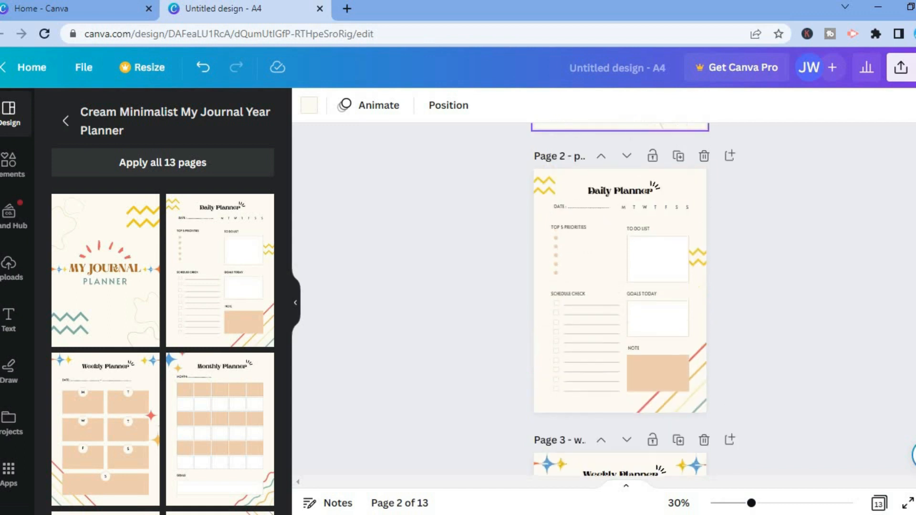
Add a rounded square to page 2 and move it onto the page's upper right edge as a tab
left_click(21, 177)
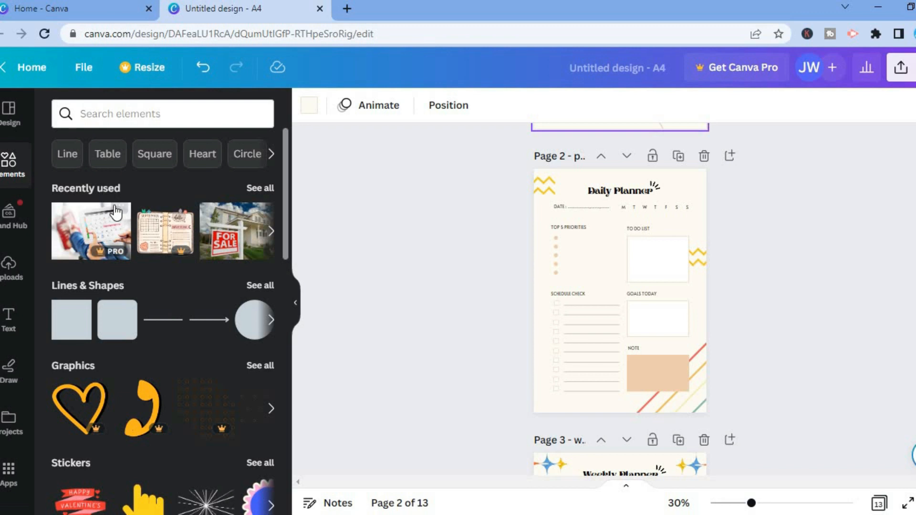
mouse_move(121, 319)
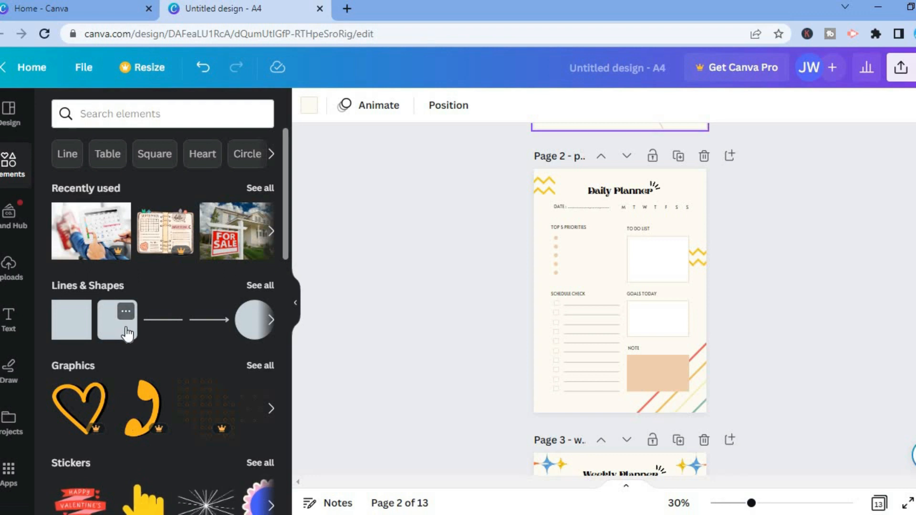
left_click(127, 329)
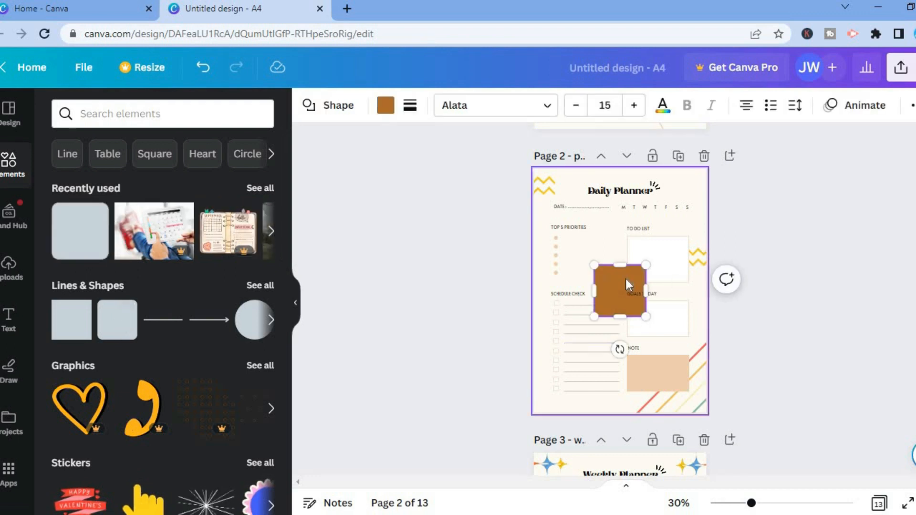
left_click_drag(616, 297, 714, 208)
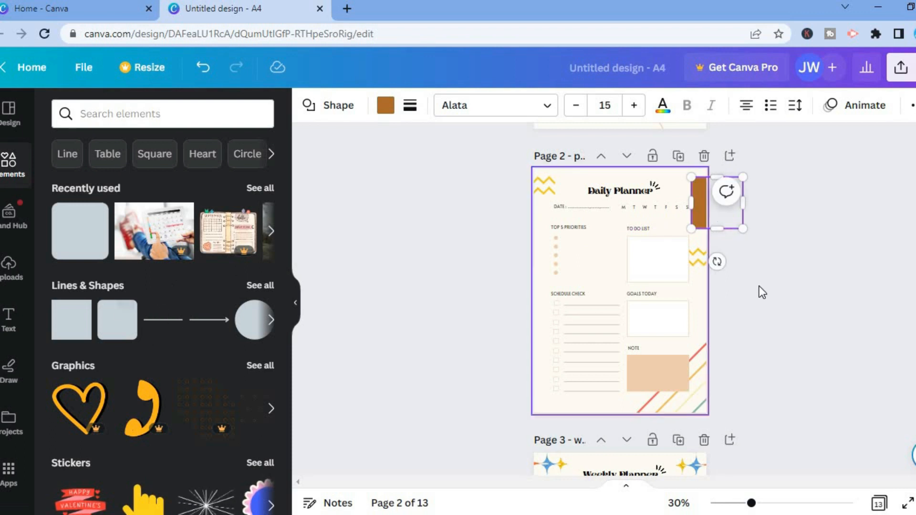
Add a second rounded square tab and place it on the right edge just below the first
left_click(586, 271)
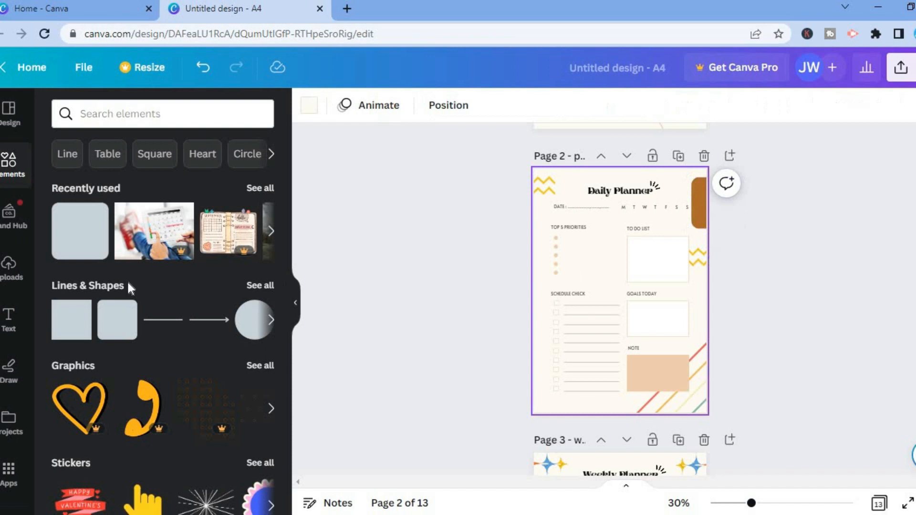
left_click(120, 330)
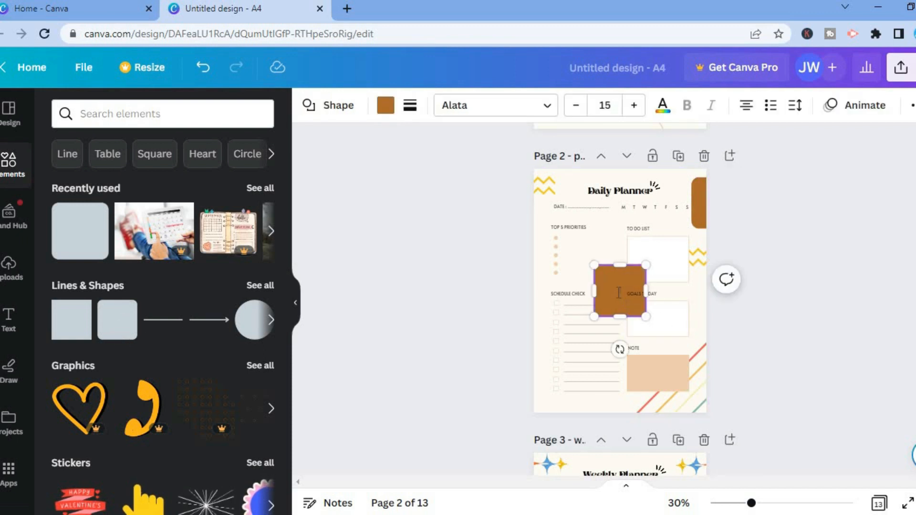
left_click_drag(619, 285, 717, 255)
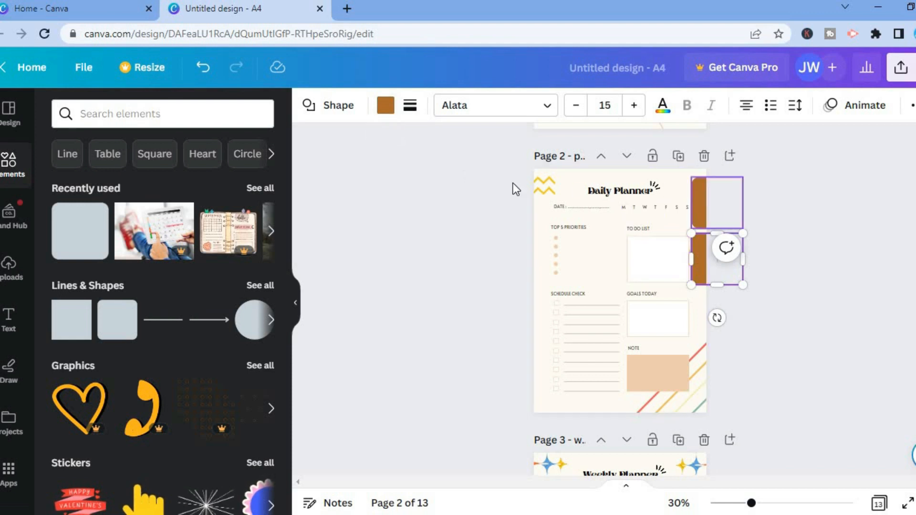
Add a subheading text box and move it onto the top tab of page 2
left_click(11, 320)
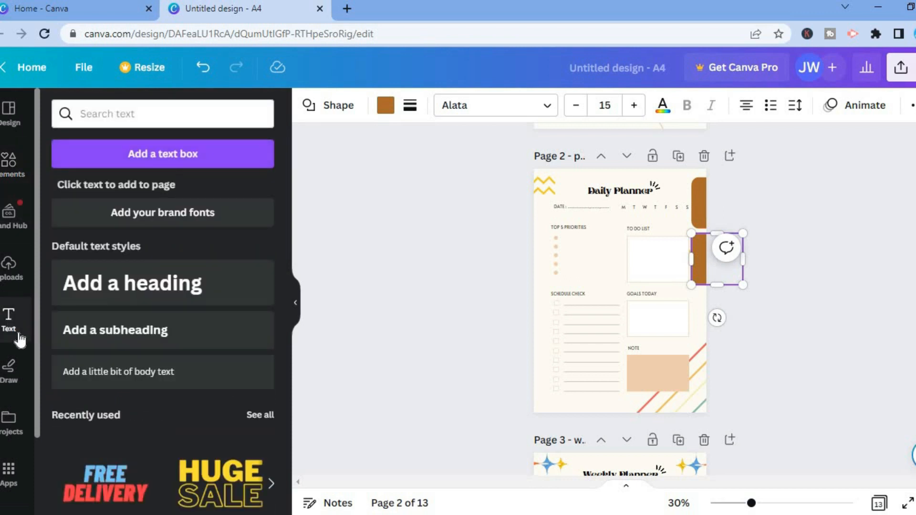
left_click(120, 340)
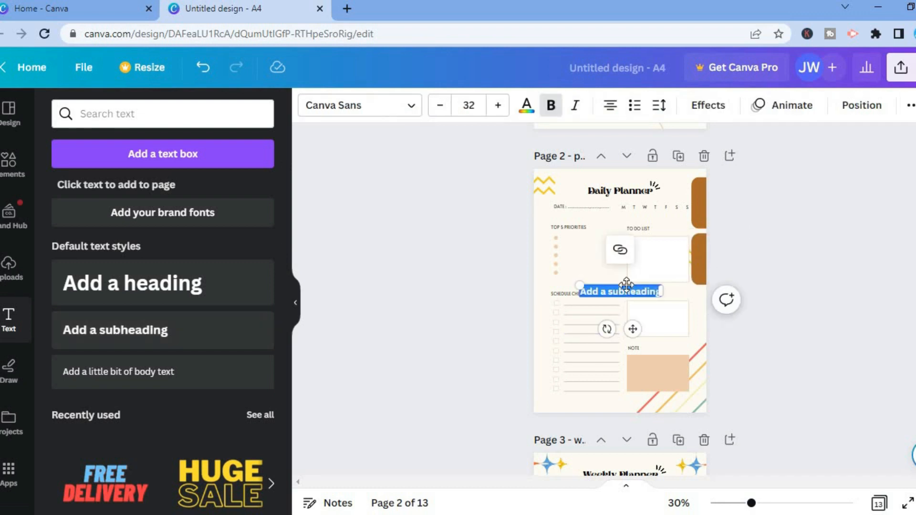
left_click_drag(626, 285, 702, 190)
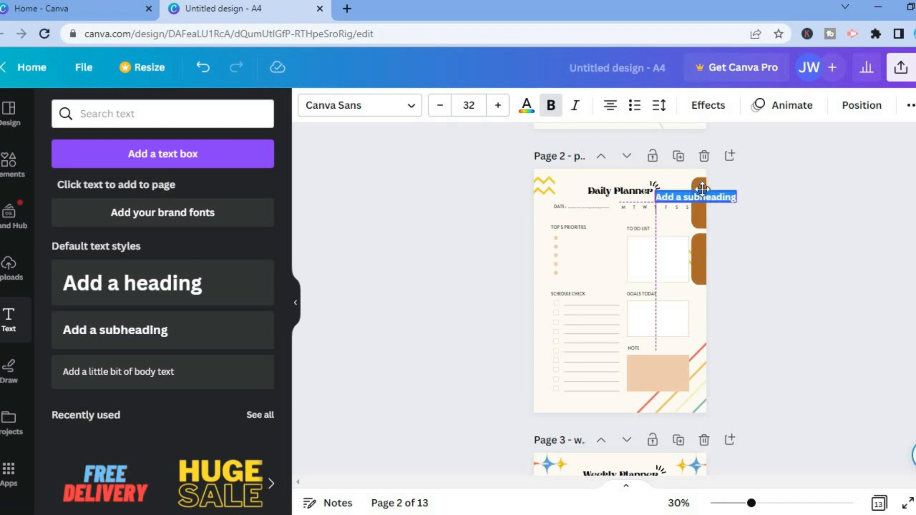
Change the subheading text on the top tab to weekly
left_click_drag(703, 190, 702, 190)
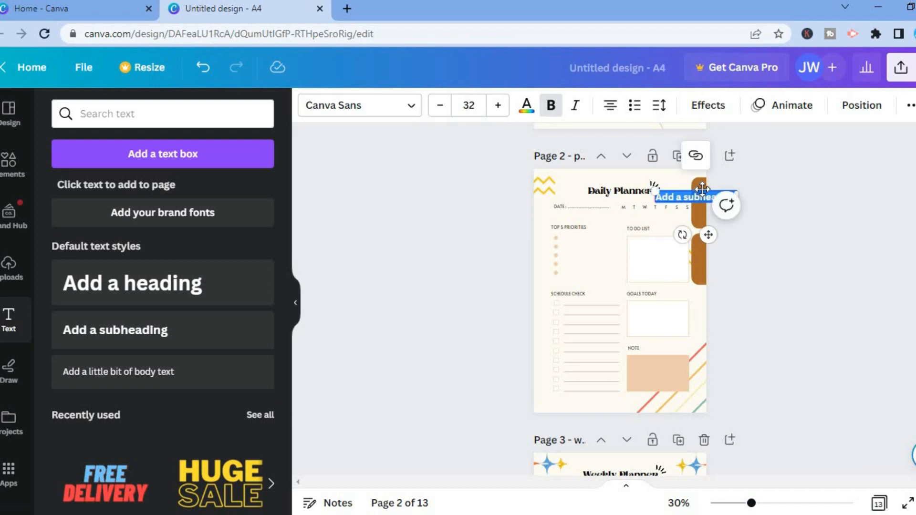
type("weekly")
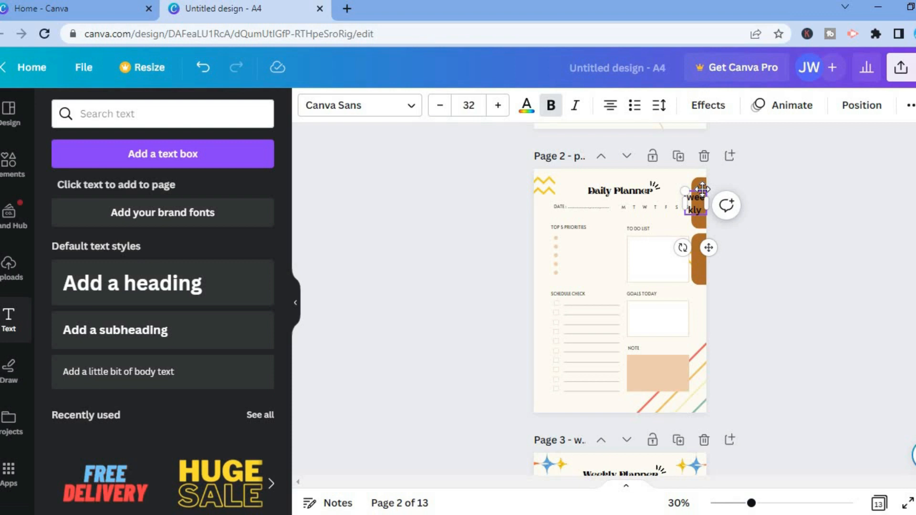
type(" planner")
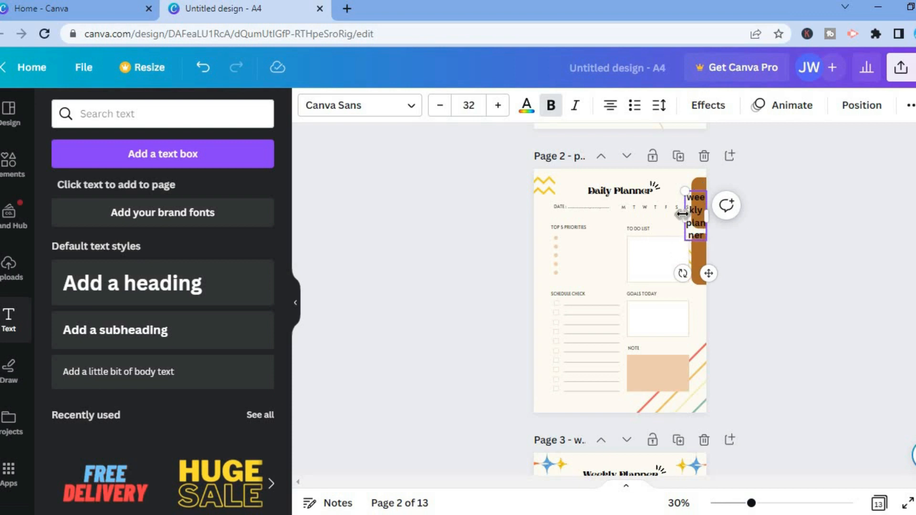
Extend the top tab's text to weekly planner and fit its text box onto the tab
left_click_drag(687, 215, 696, 219)
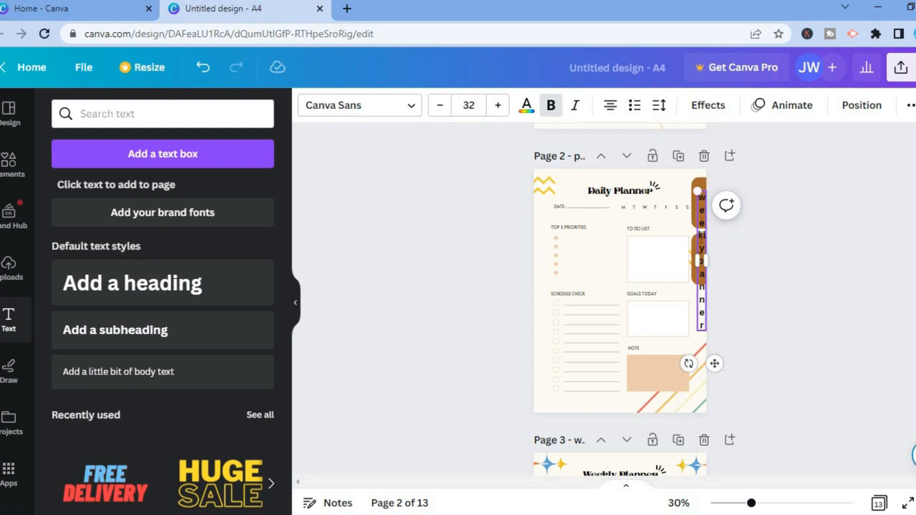
left_click(472, 108)
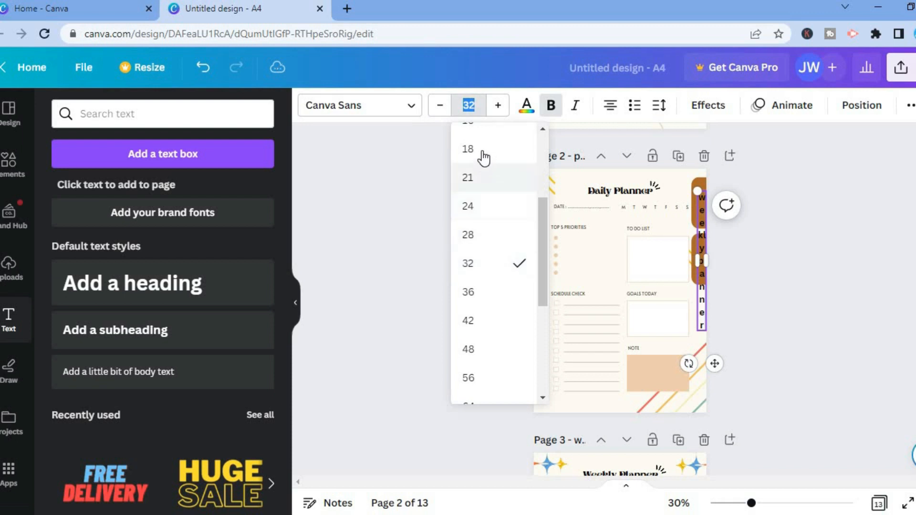
left_click(482, 151)
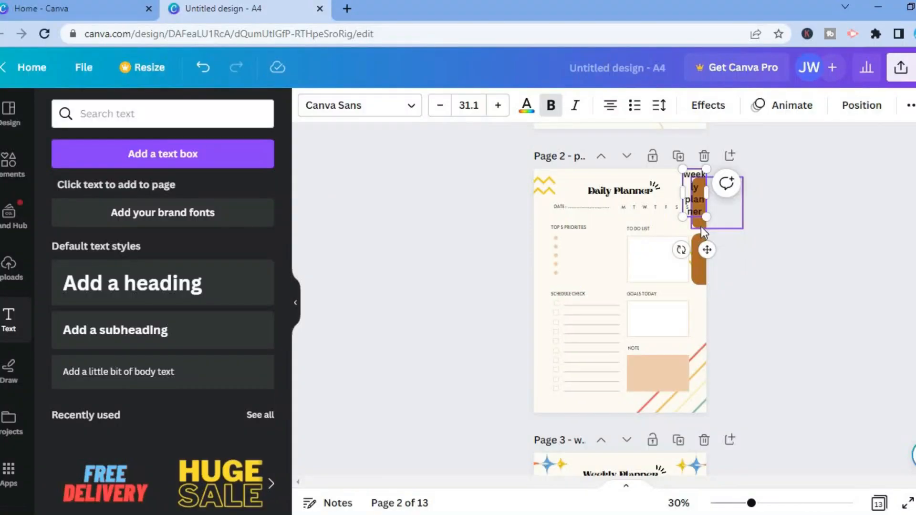
Enlarge the top tab shape leftward and upward so the weekly planner text fits on it
left_click(700, 224)
left_click_drag(691, 202, 673, 202)
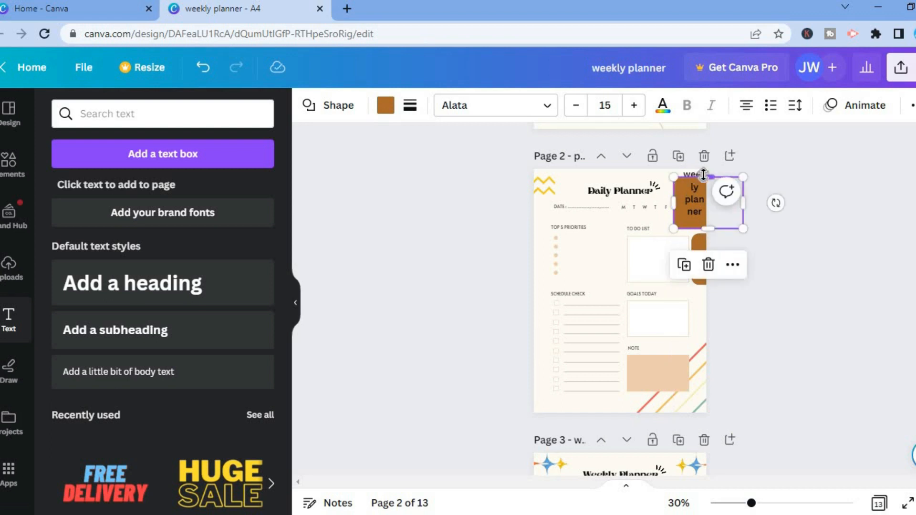
left_click_drag(707, 177, 704, 168)
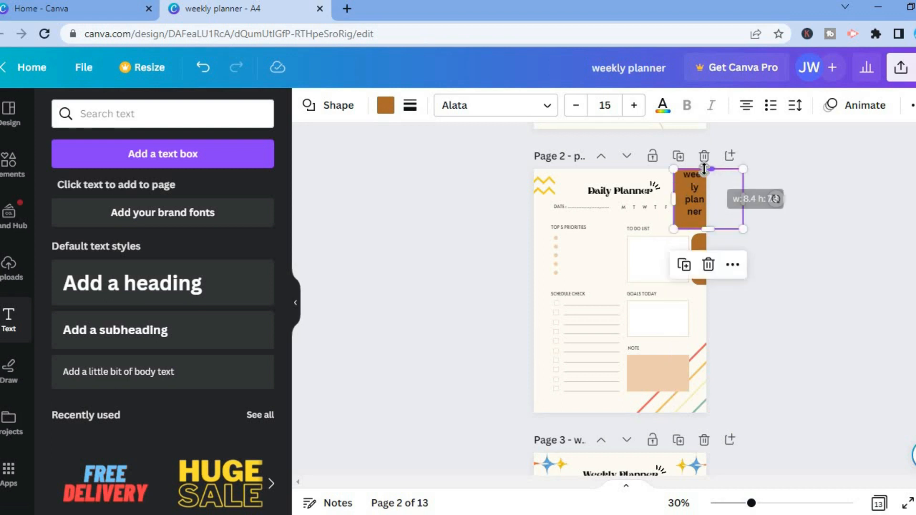
Link the weekly planner tab text to page 3 - weekly planner
left_click(695, 201)
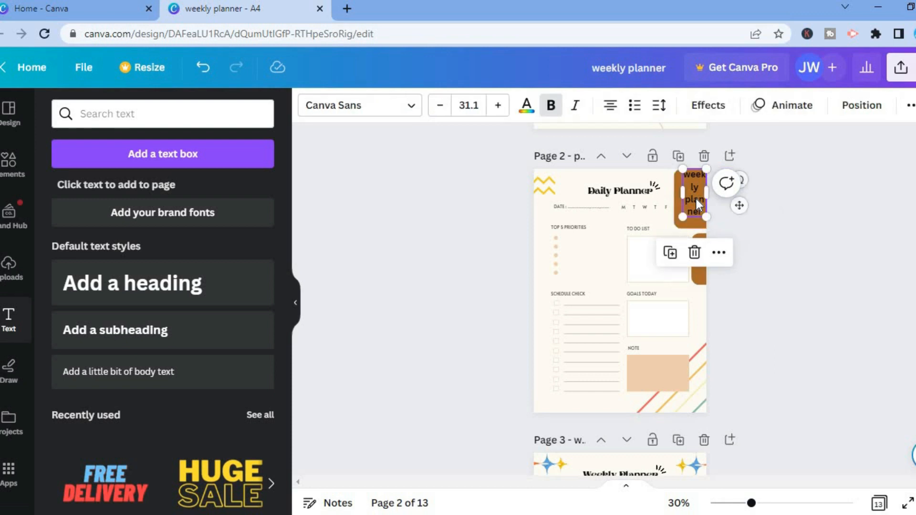
left_click(697, 199)
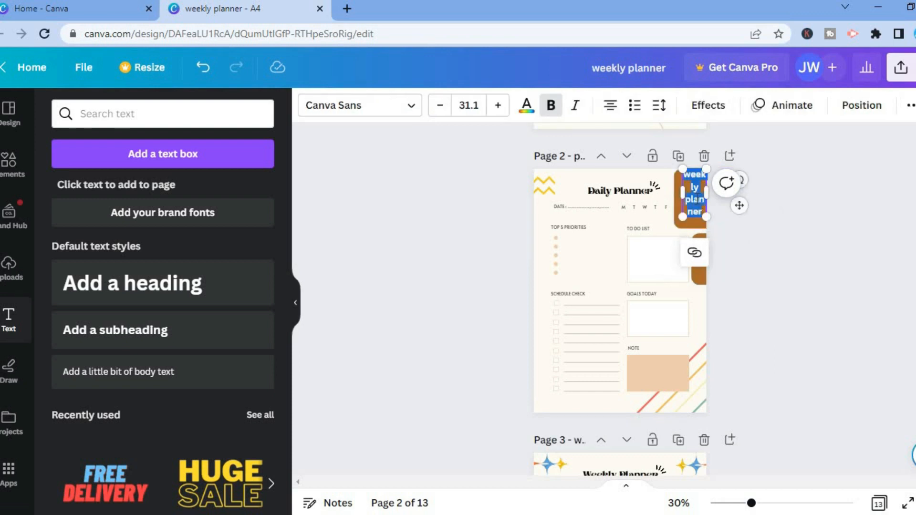
left_click(695, 256)
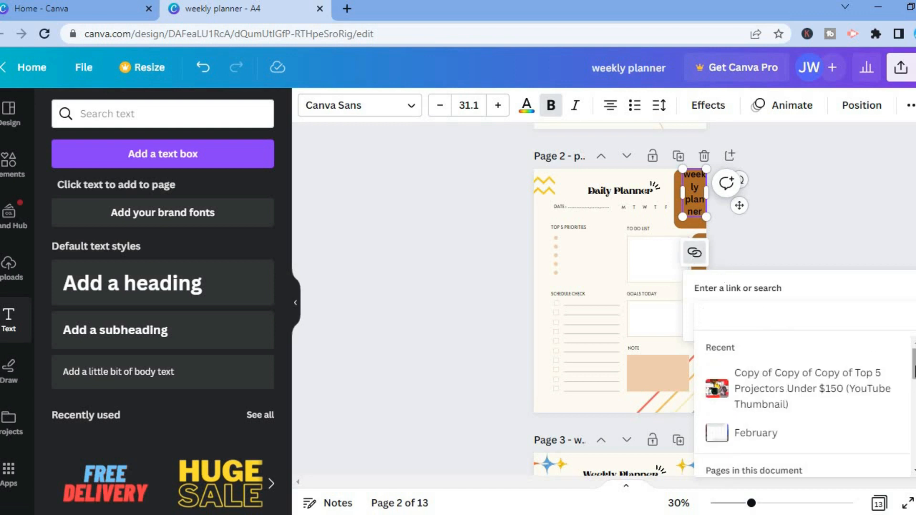
scroll(914, 377, "down", 3)
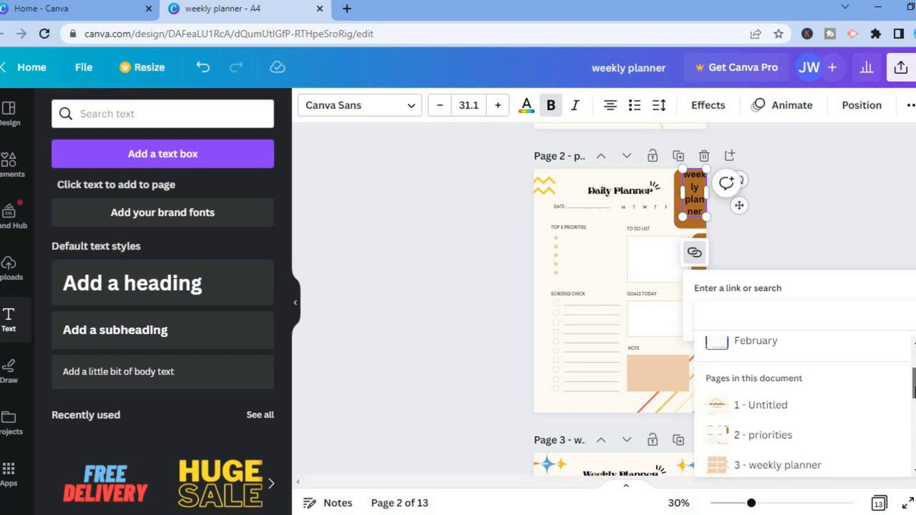
scroll(914, 400, "down", 2)
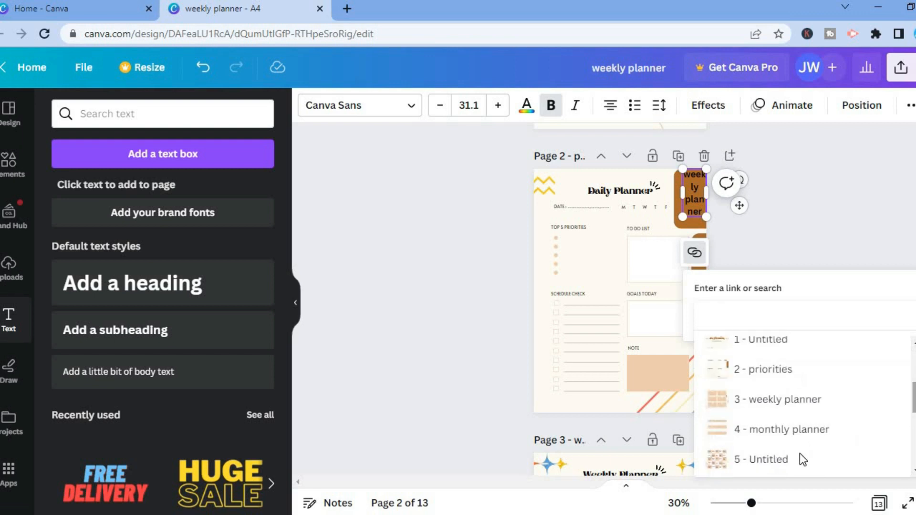
left_click(779, 402)
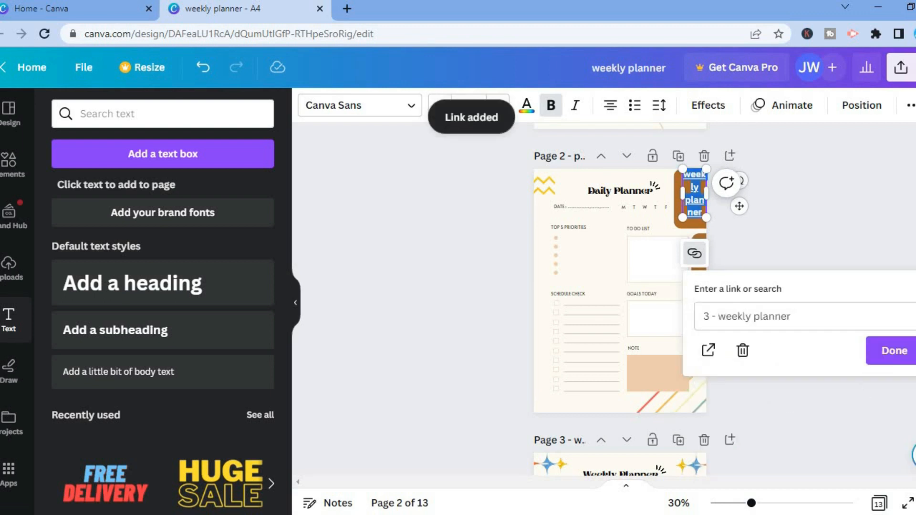
left_click(894, 354)
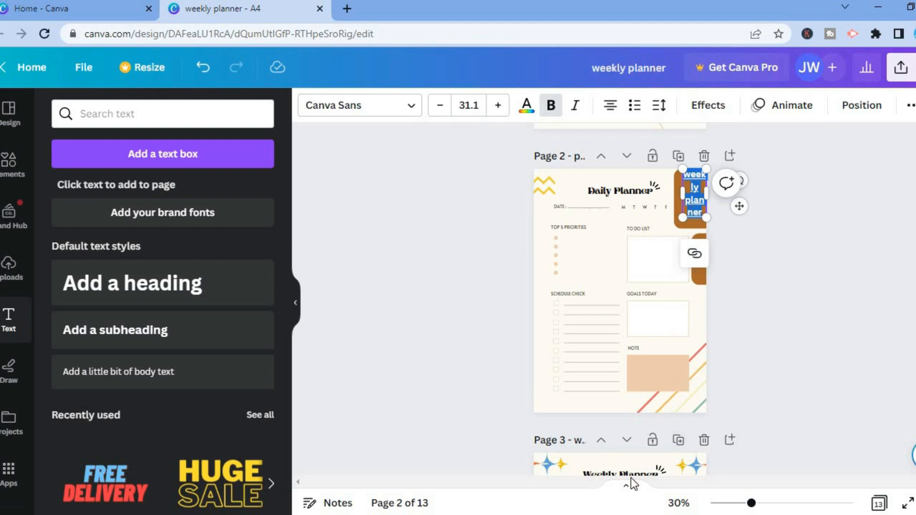
left_click(746, 363)
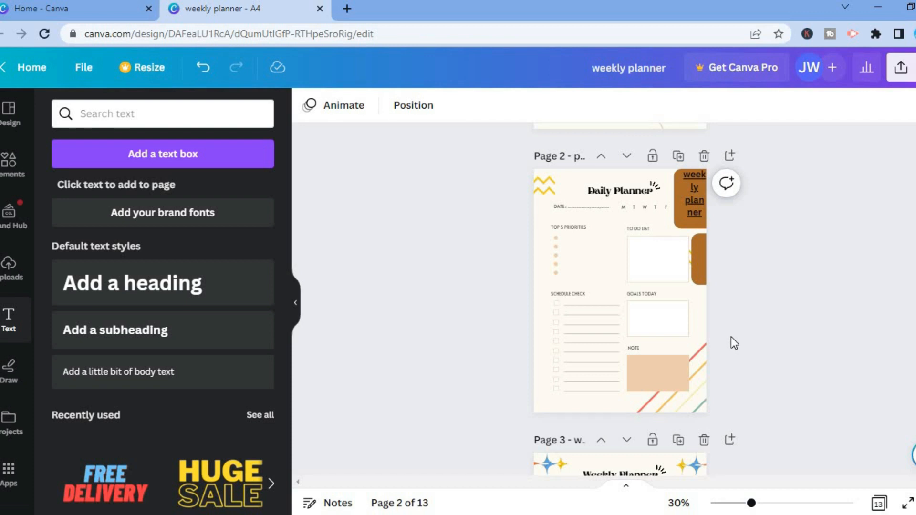
Apply a pink-to-brown gradient background to the cover page
scroll(654, 258, "up", 5)
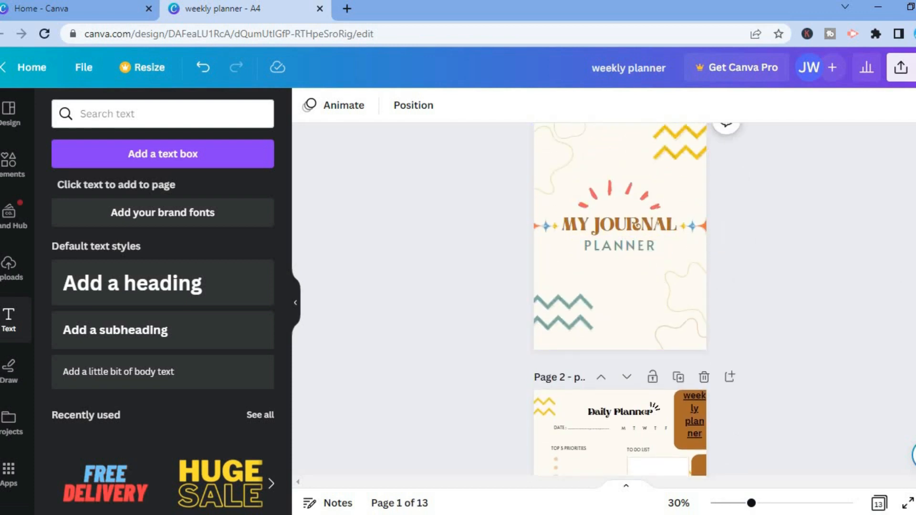
scroll(682, 260, "up", 1)
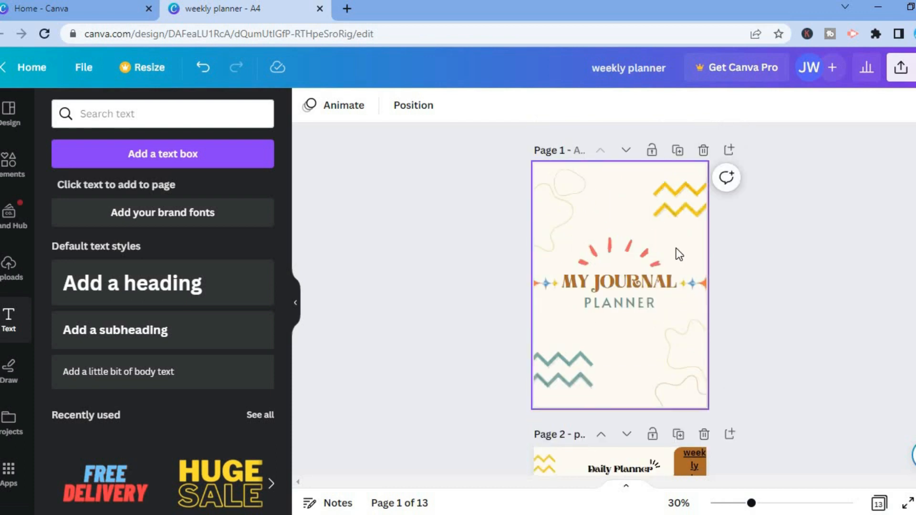
left_click(676, 248)
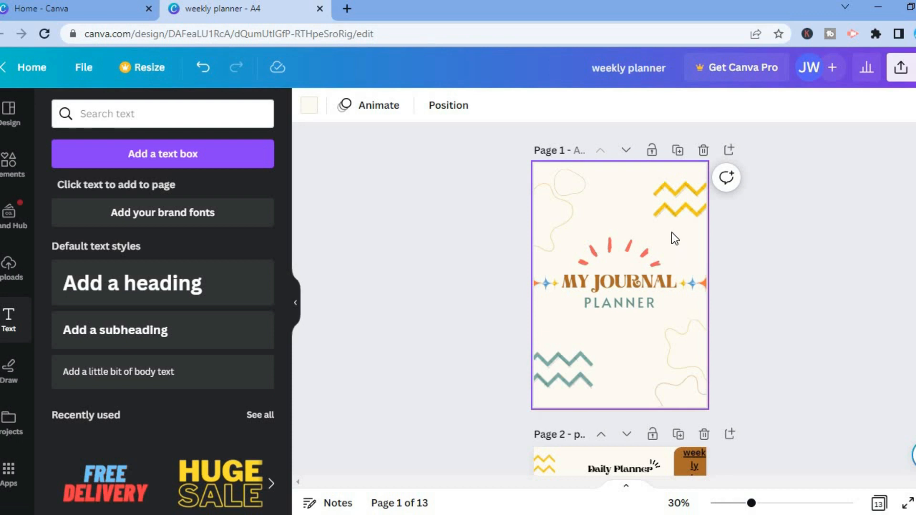
right_click(672, 235)
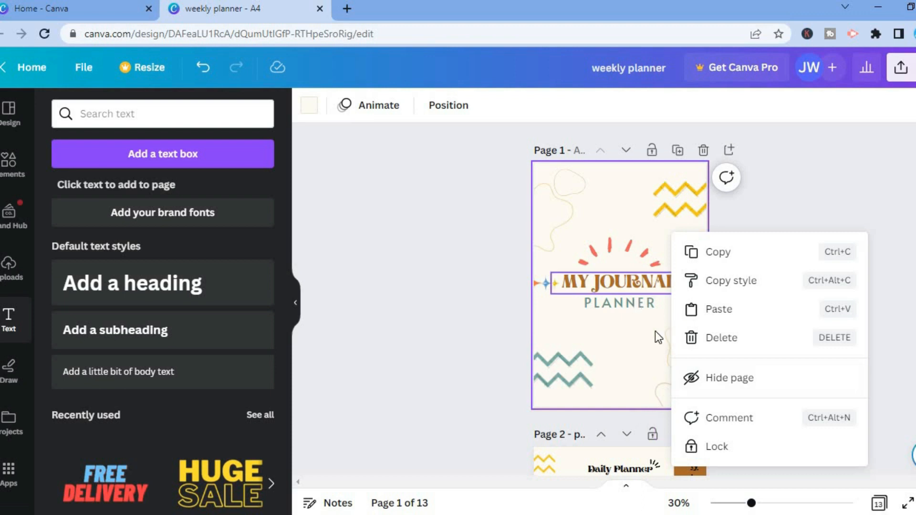
left_click(624, 352)
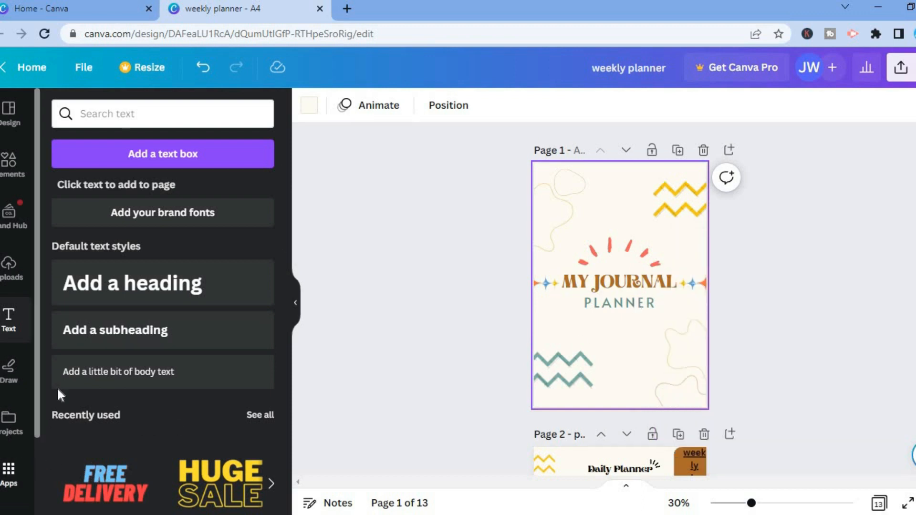
scroll(30, 478, "down", 2)
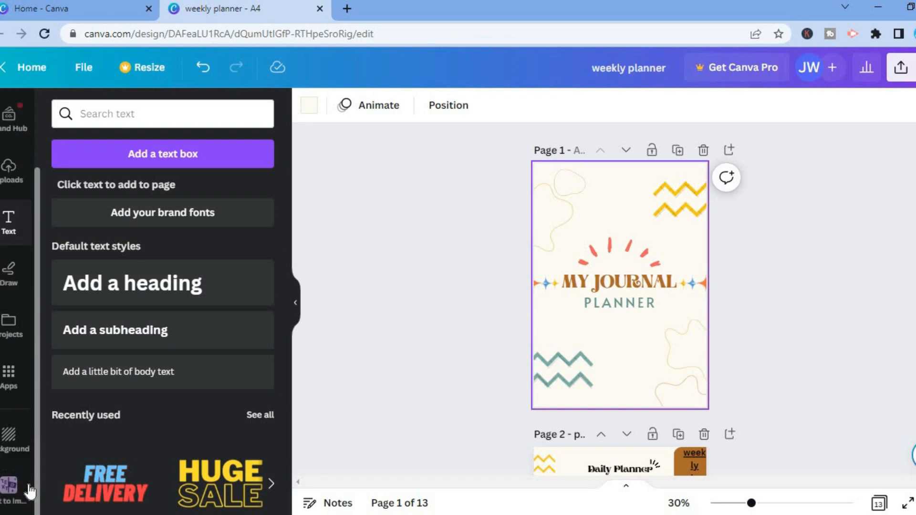
left_click(20, 450)
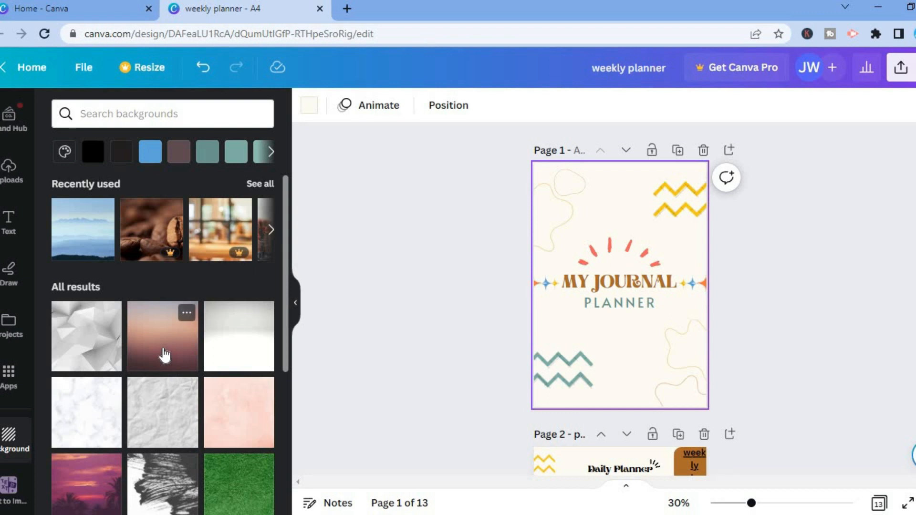
left_click_drag(164, 355, 589, 264)
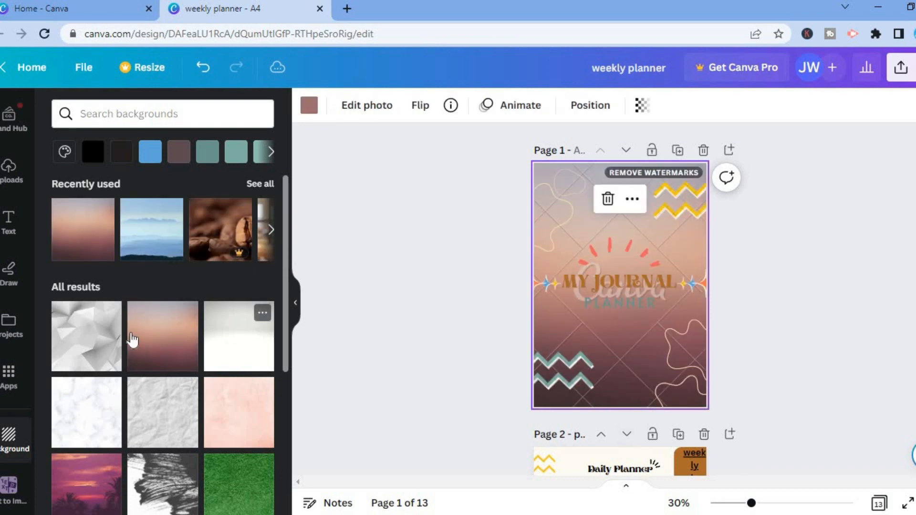
Replace the cover page background with the blue gradient image
scroll(287, 338, "down", 2)
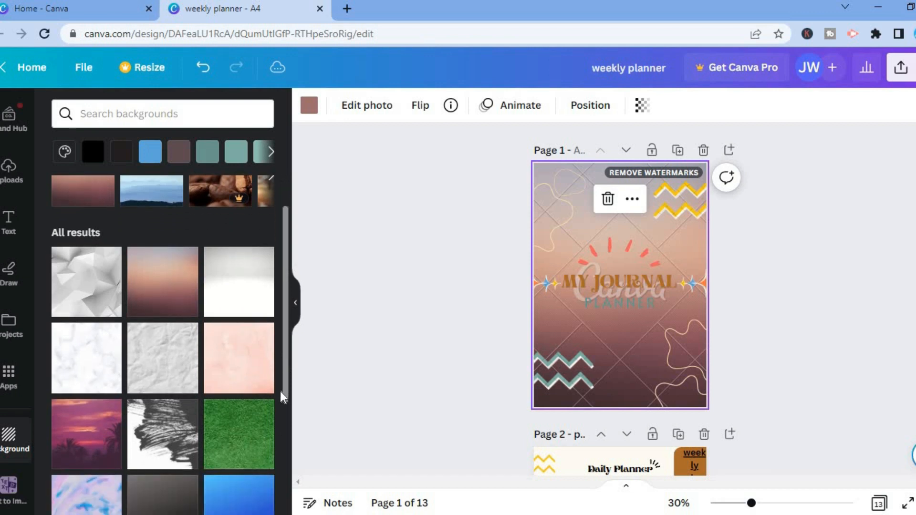
scroll(281, 396, "down", 3)
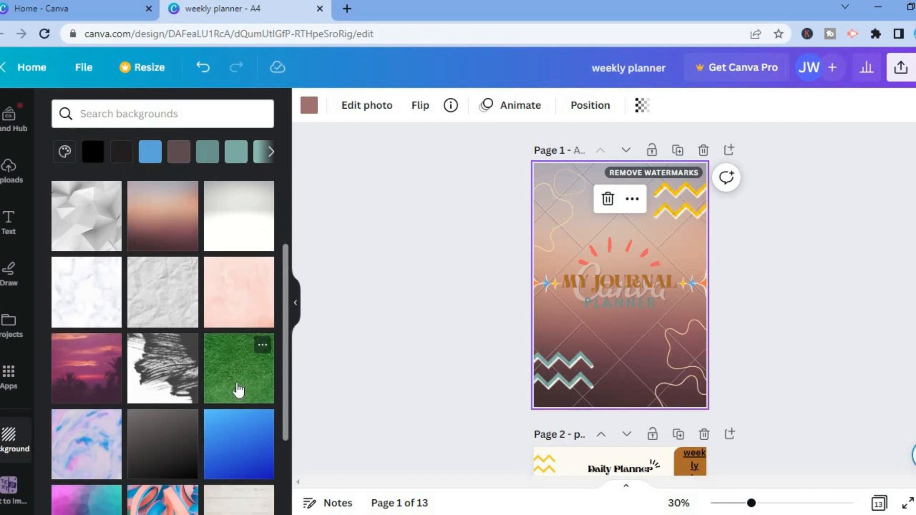
left_click_drag(241, 445, 591, 268)
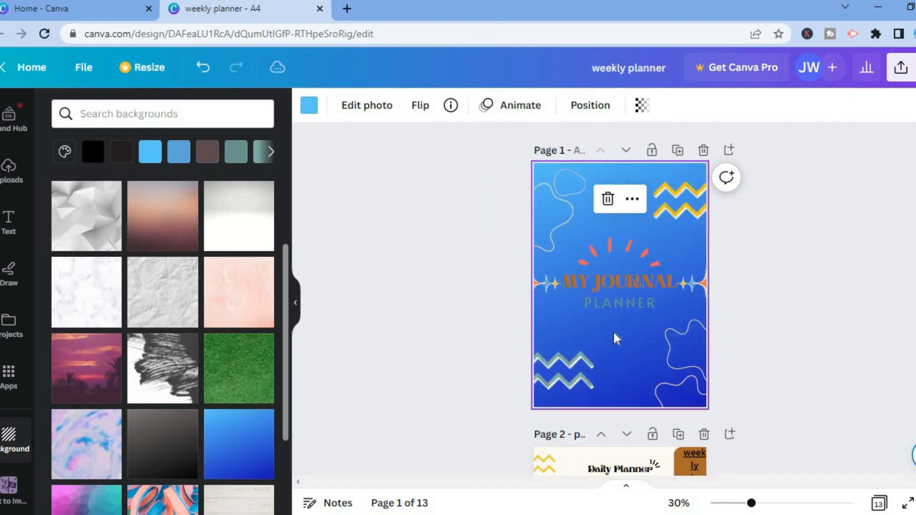
Delete the yellow zigzag decoration from the cover's upper right corner
right_click(614, 334)
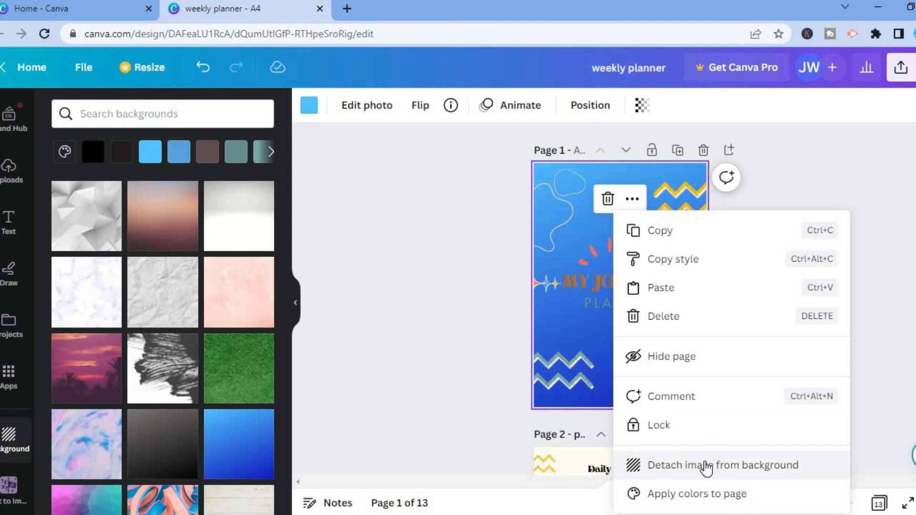
left_click(886, 399)
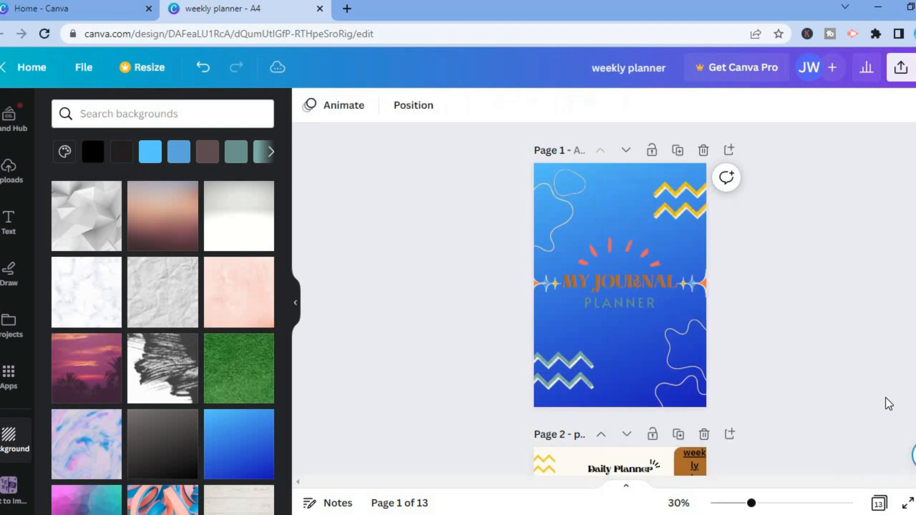
left_click(678, 206)
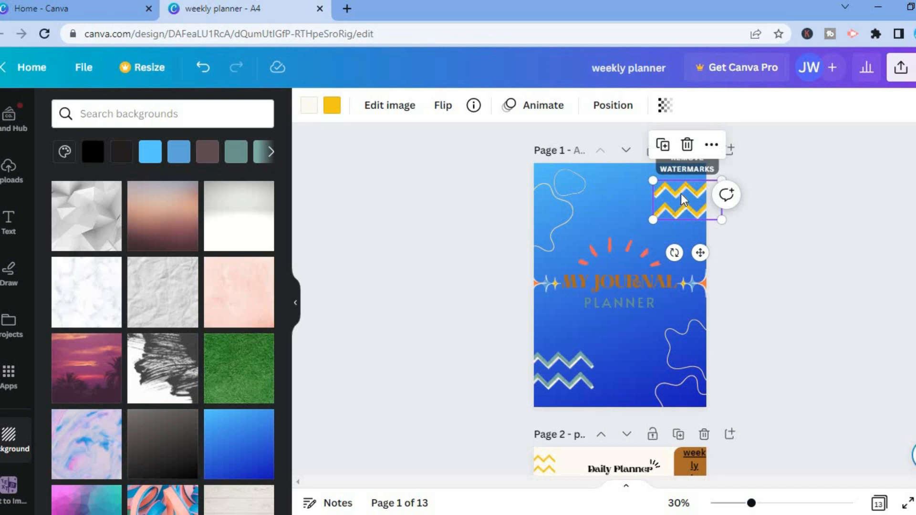
left_click(686, 146)
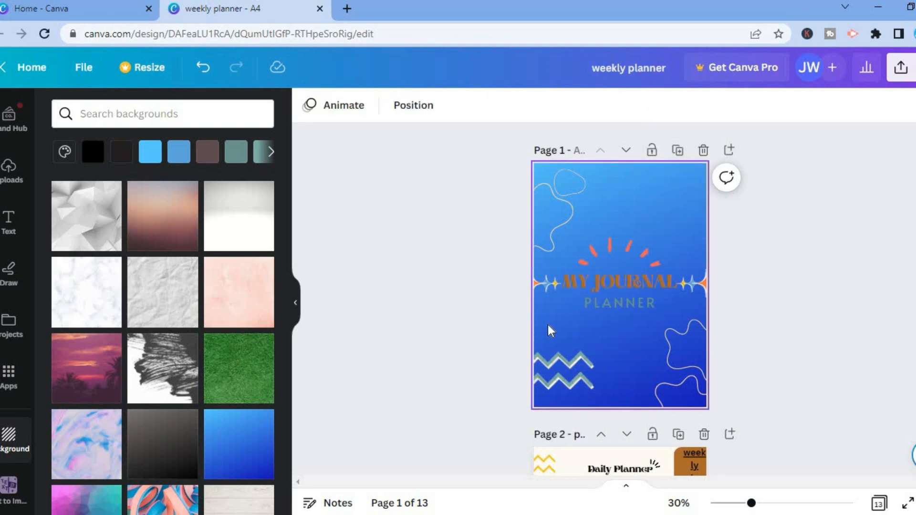
Change the MY JOURNAL title font to Alata
left_click(609, 282)
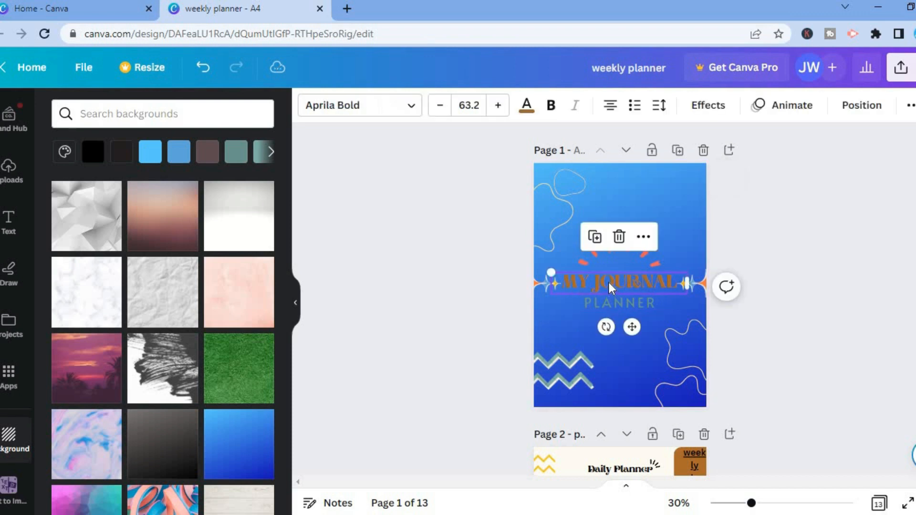
left_click(609, 283)
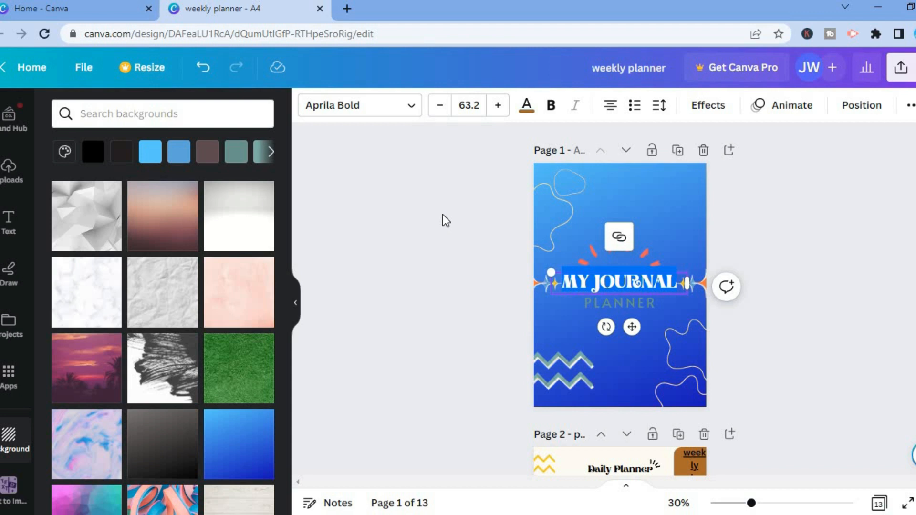
left_click(376, 110)
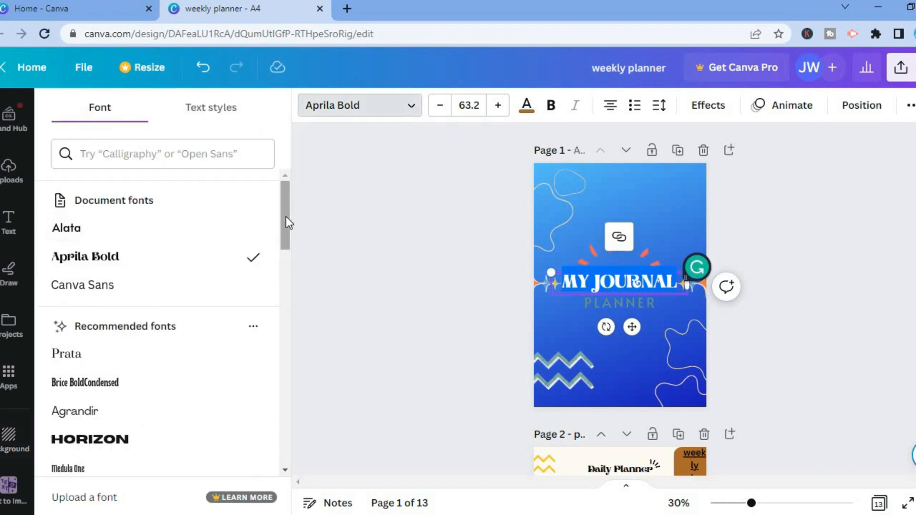
left_click(154, 232)
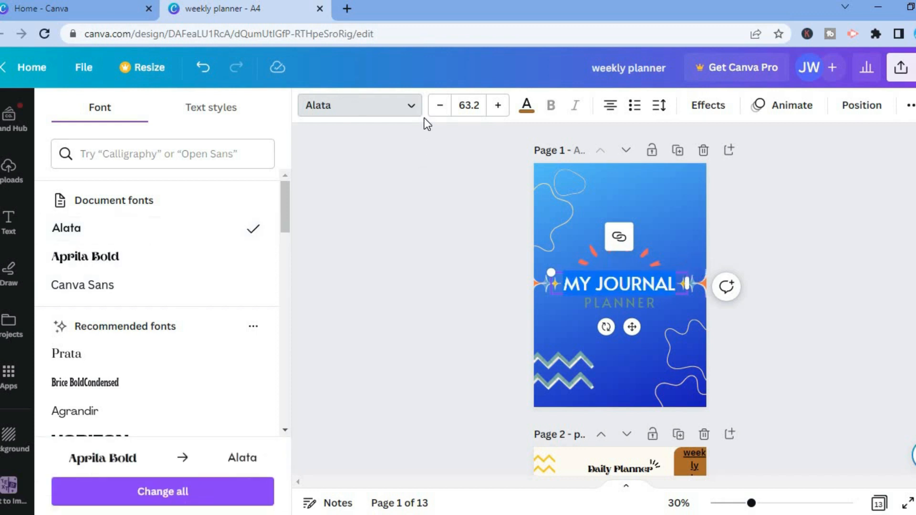
Set the MY JOURNAL title's font size to 64
left_click(480, 104)
left_click_drag(537, 216, 538, 359)
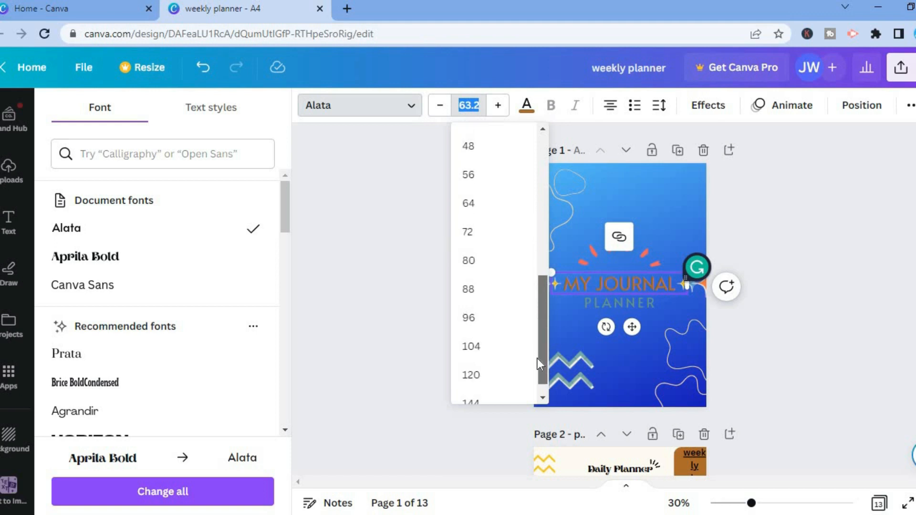
left_click(469, 203)
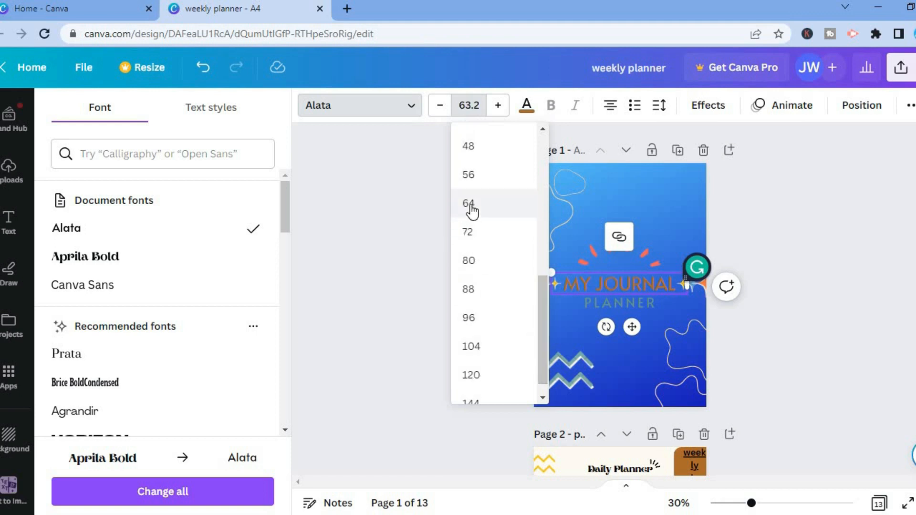
Scroll through the planner's pages to review their layouts
left_click(634, 375)
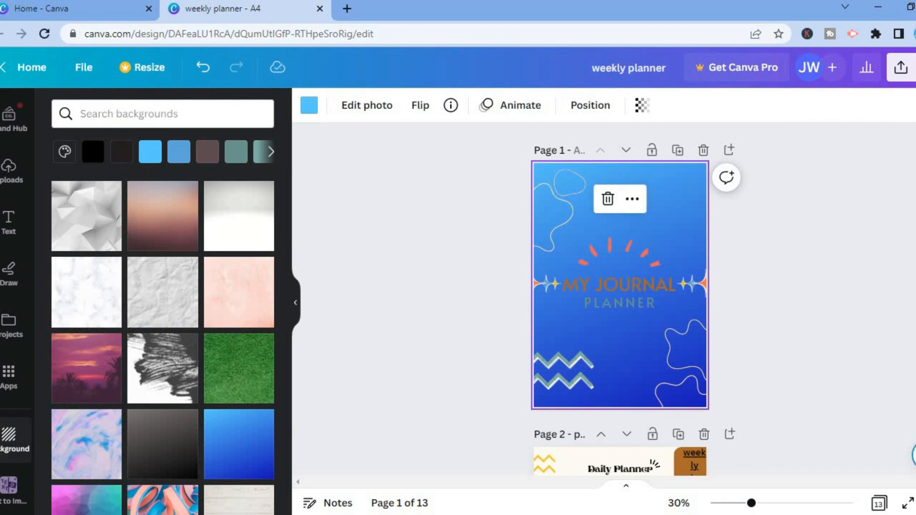
scroll(620, 296, "down", 10)
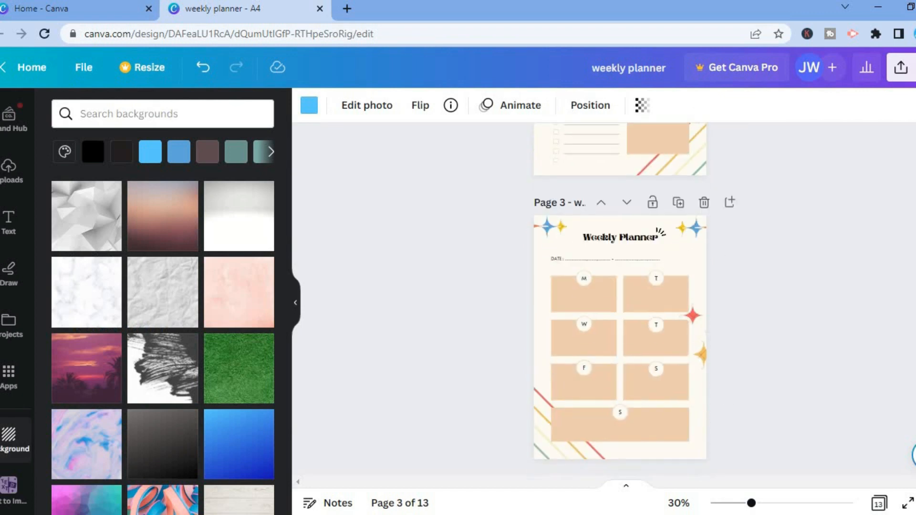
scroll(652, 275, "down", 8)
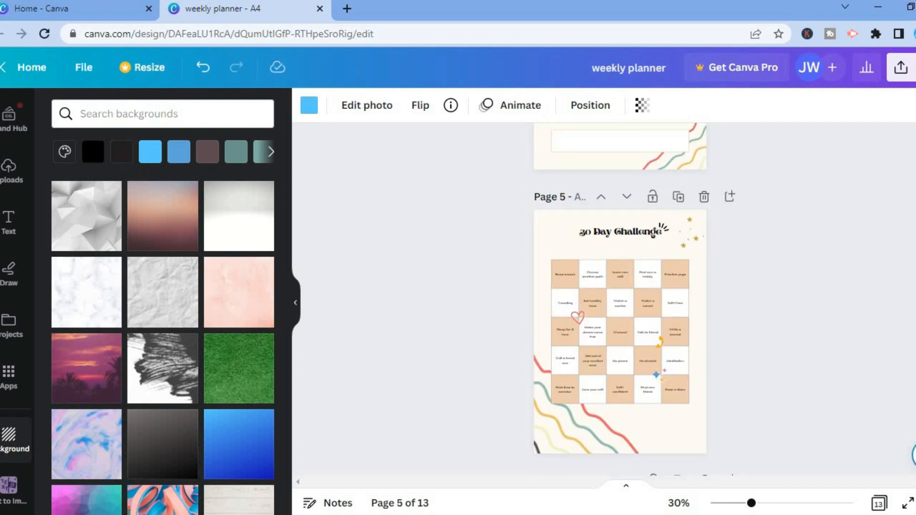
scroll(621, 296, "down", 7)
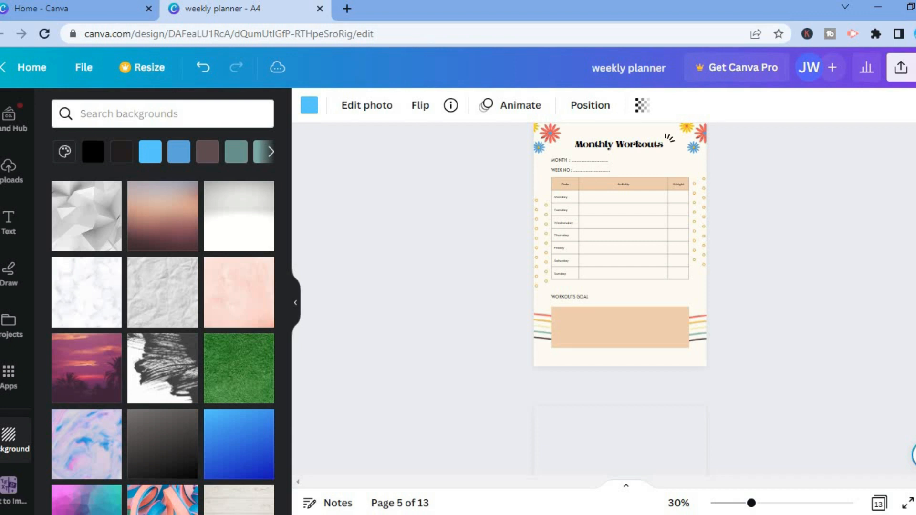
scroll(621, 296, "down", 5)
scroll(621, 296, "down", 10)
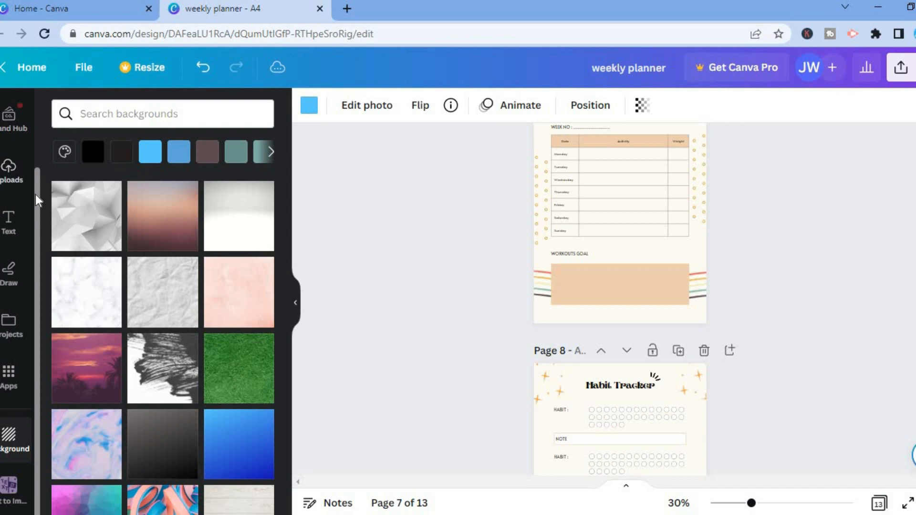
scroll(41, 102, "up", 2)
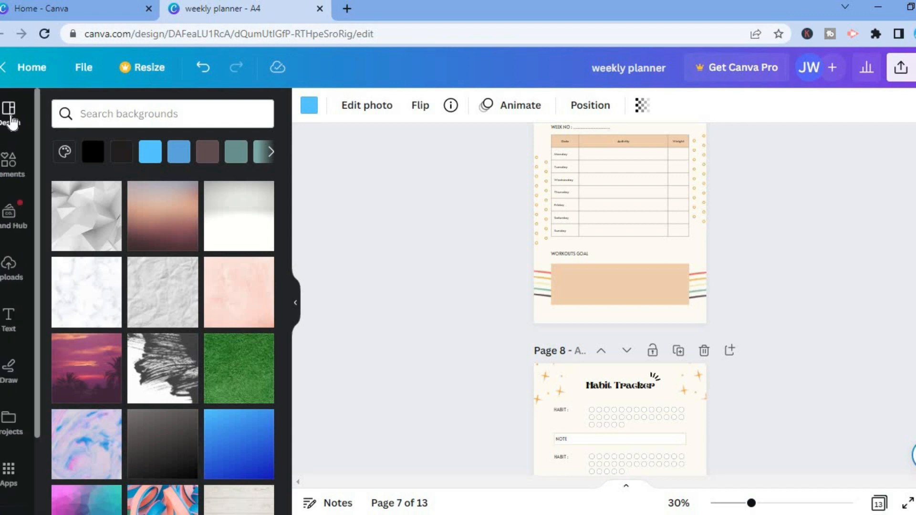
Search the design templates for Monthly Planner
left_click(10, 119)
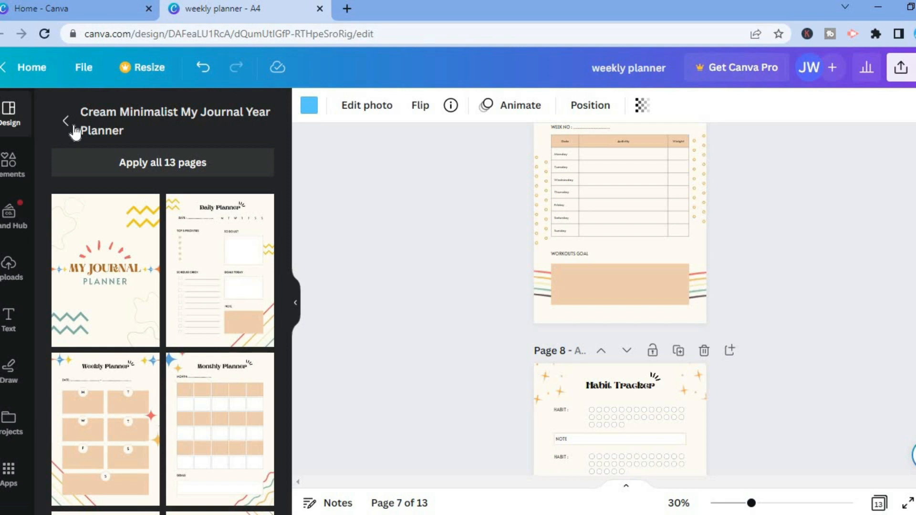
left_click(66, 123)
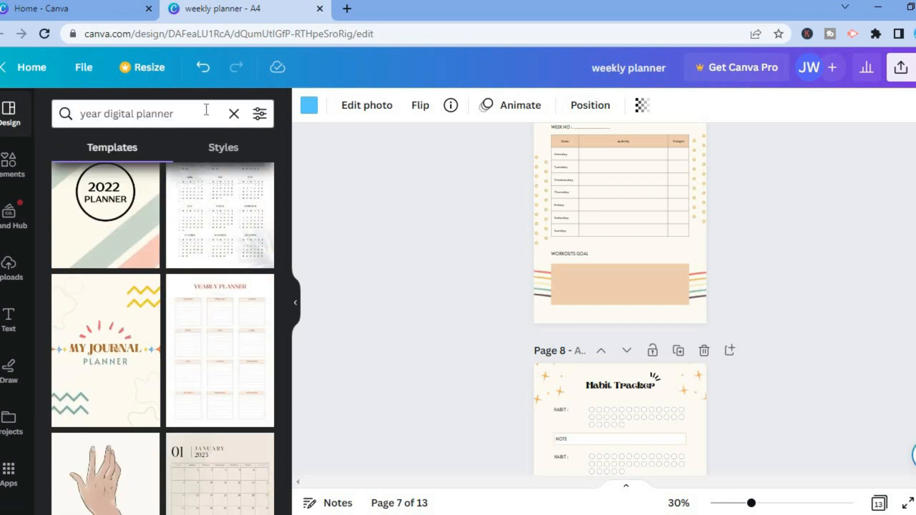
left_click(233, 115)
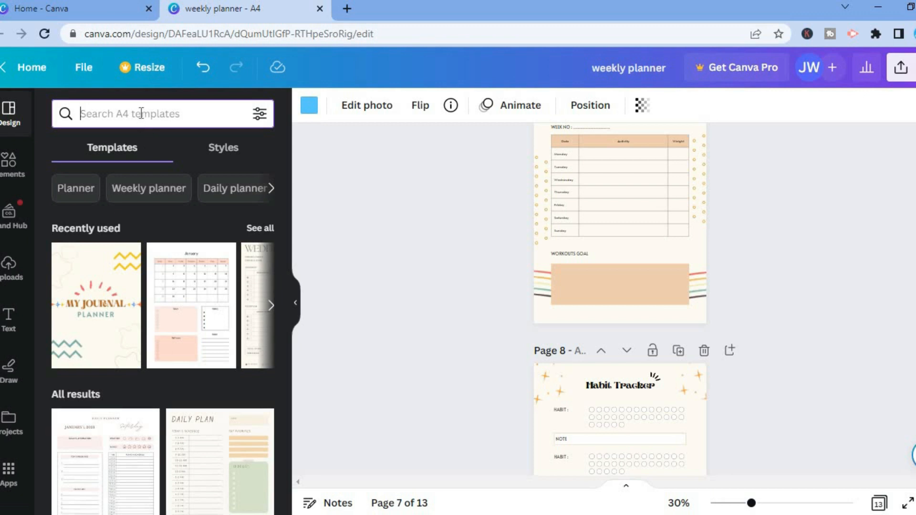
type("mon")
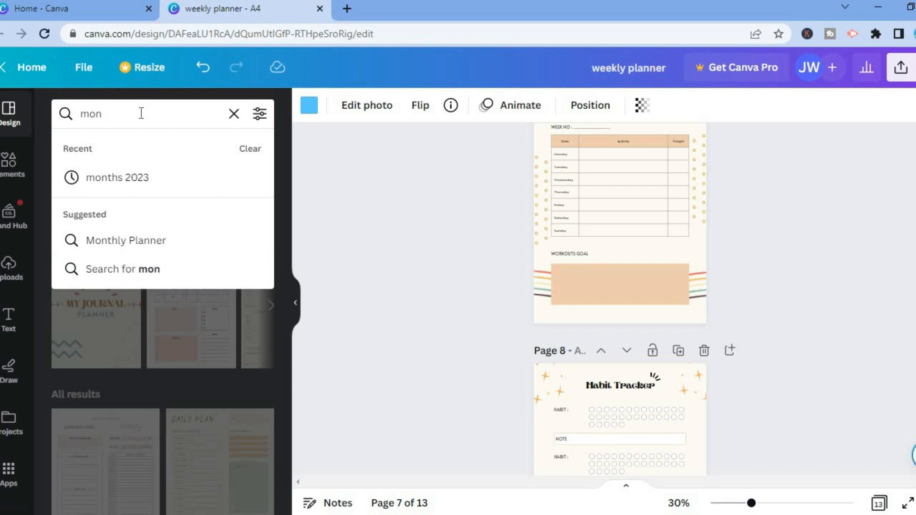
left_click(147, 239)
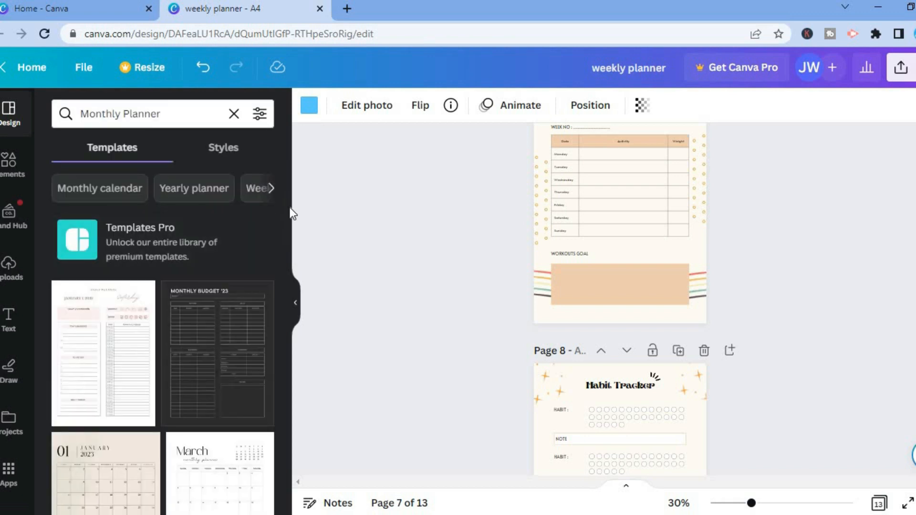
left_click_drag(287, 205, 281, 260)
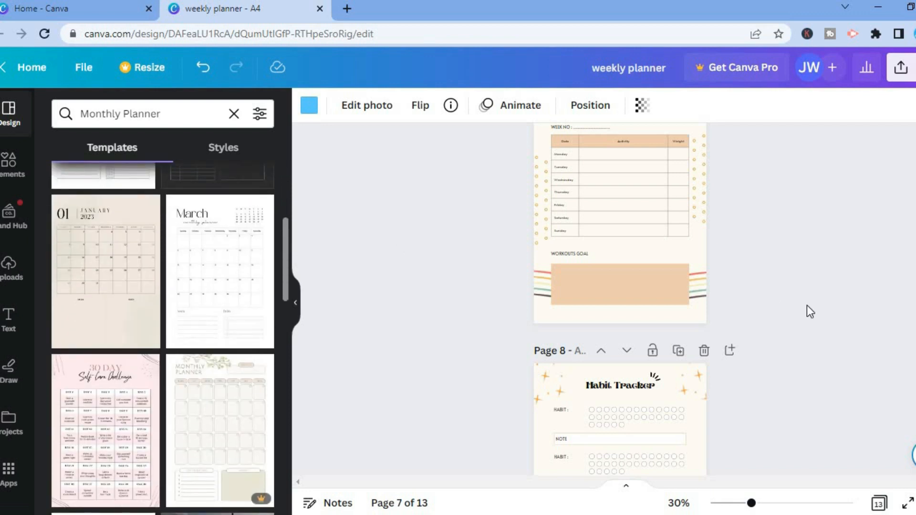
Add a blank page at the end of the planner and open the Brown Black Vintage 2023 Year Planner Print template
scroll(620, 296, "down", 8)
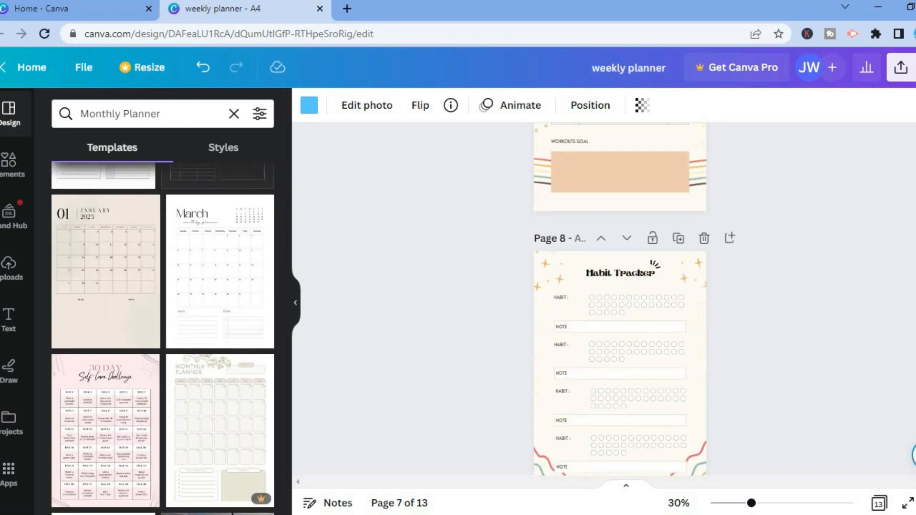
scroll(620, 296, "down", 3)
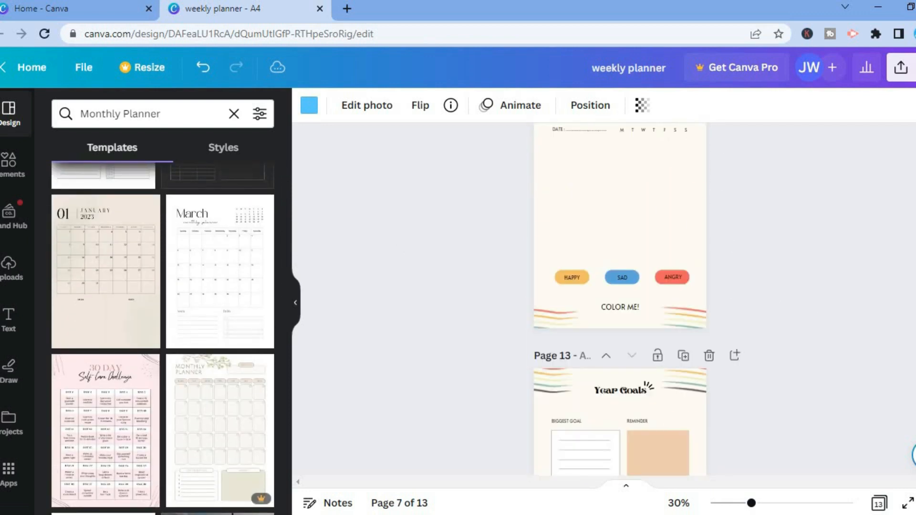
scroll(764, 444, "down", 4)
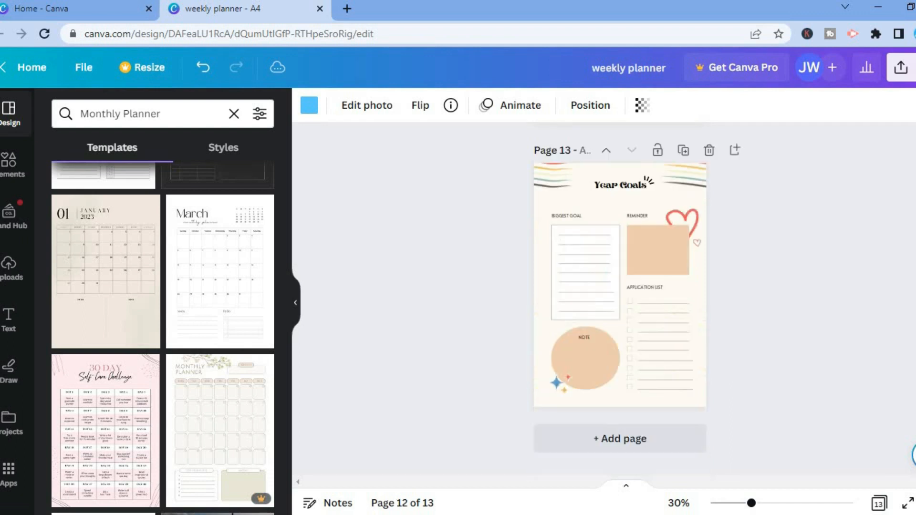
left_click(670, 447)
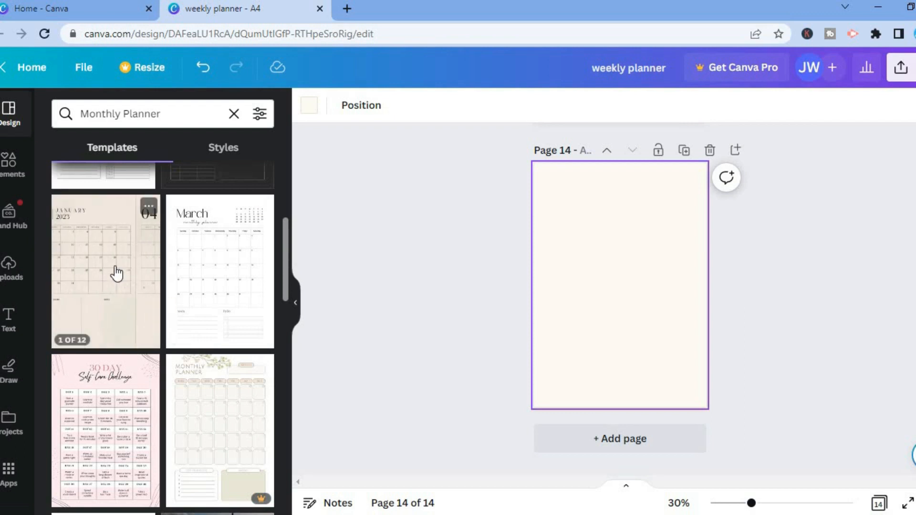
left_click(117, 309)
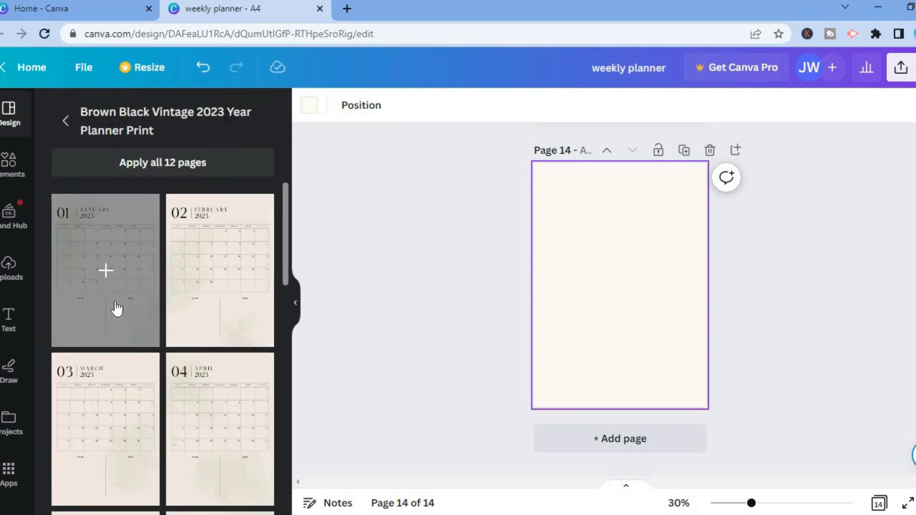
left_click(198, 163)
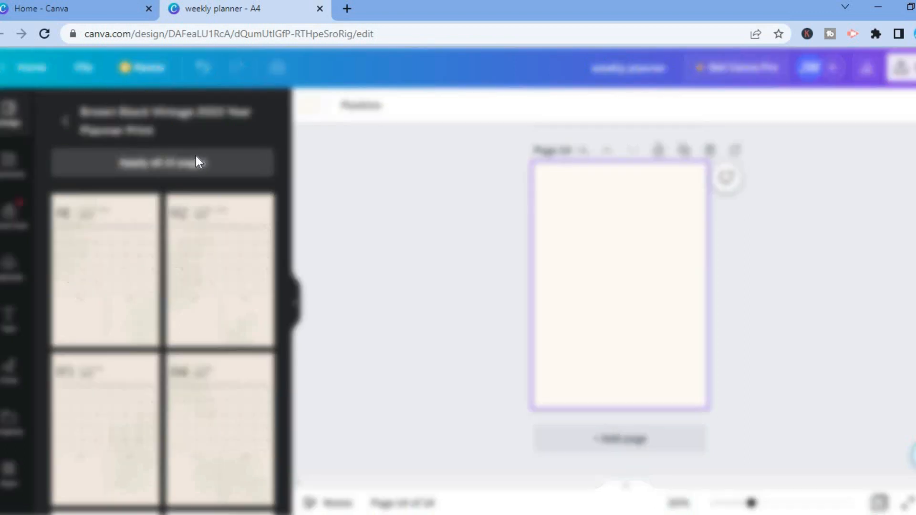
left_click(198, 163)
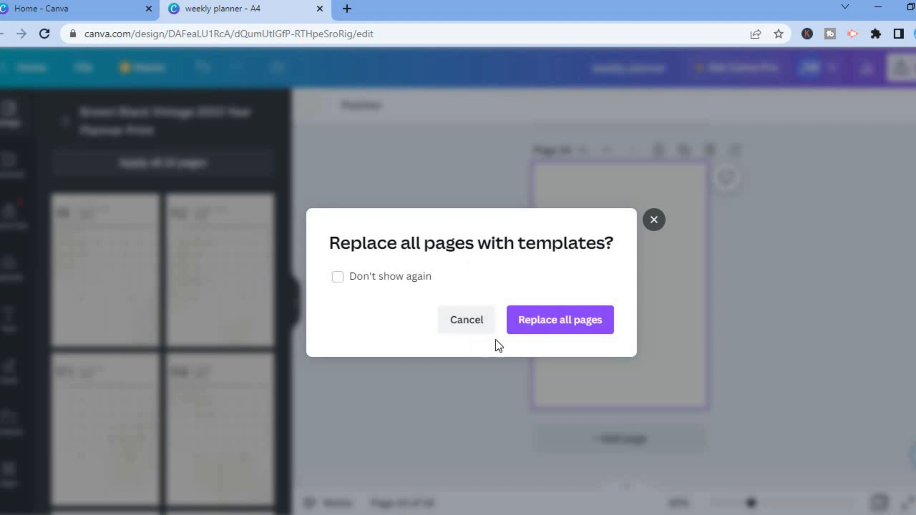
left_click(459, 326)
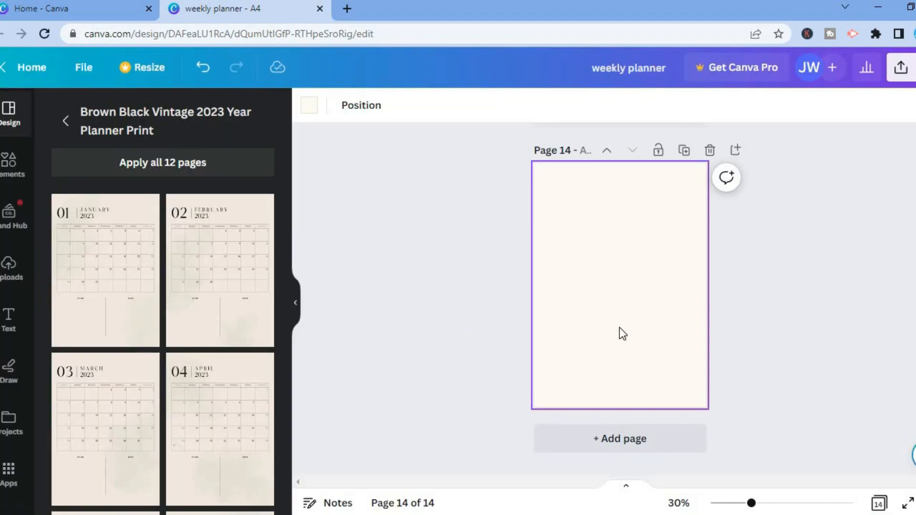
Fill new pages 14 to 17 with the template's January, February, March and April 2023 calendar pages
left_click(106, 267)
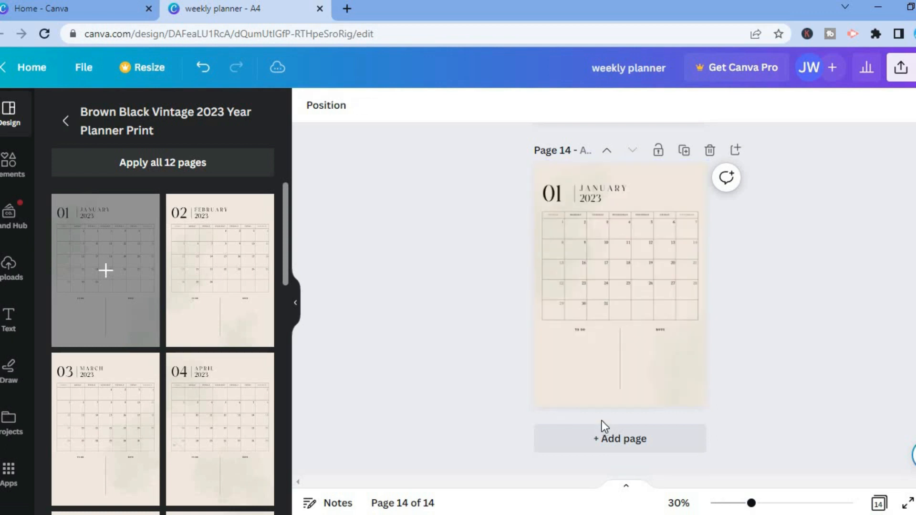
left_click(668, 444)
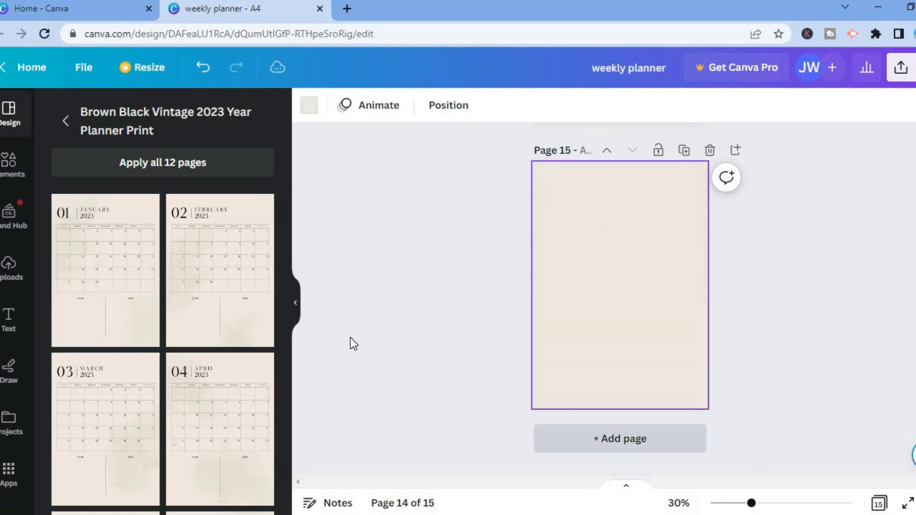
left_click(216, 301)
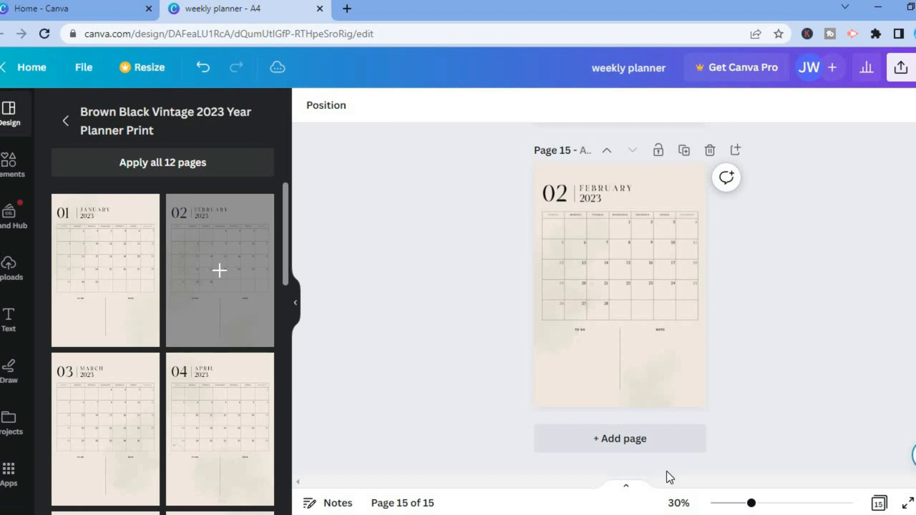
left_click(632, 445)
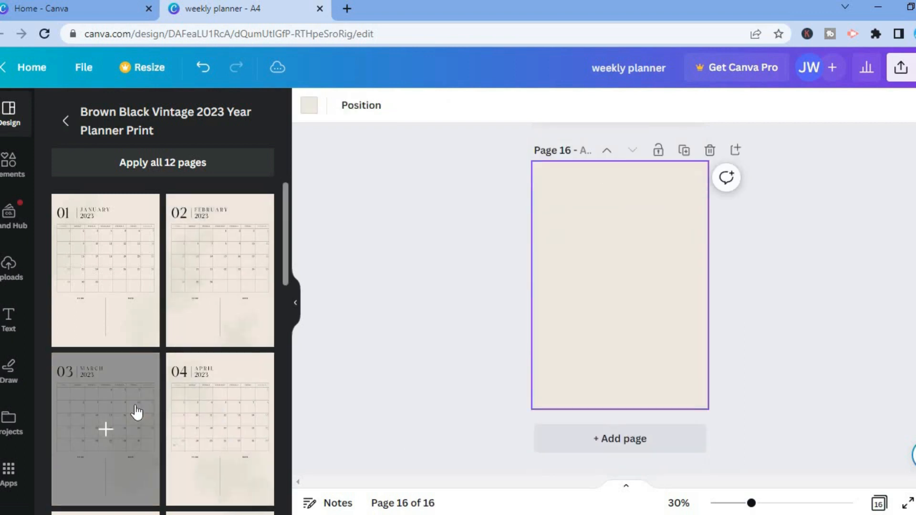
left_click(135, 411)
left_click(640, 447)
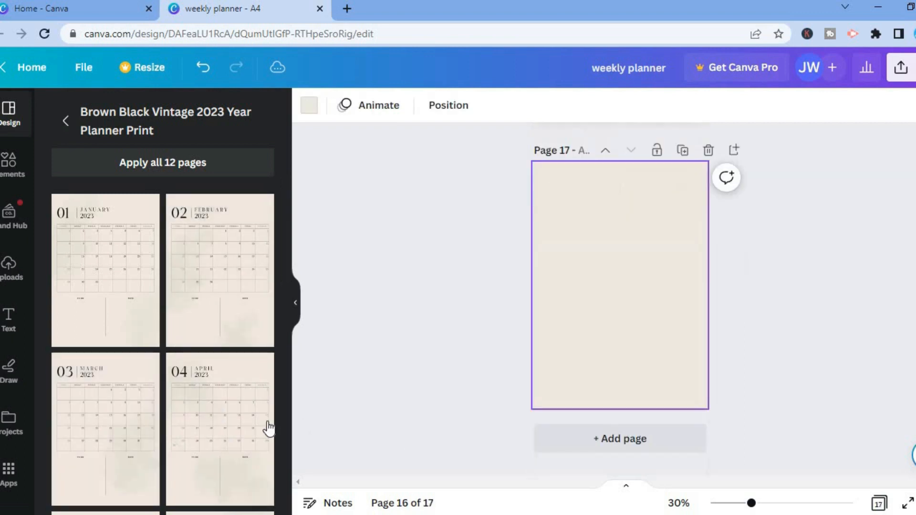
left_click(245, 429)
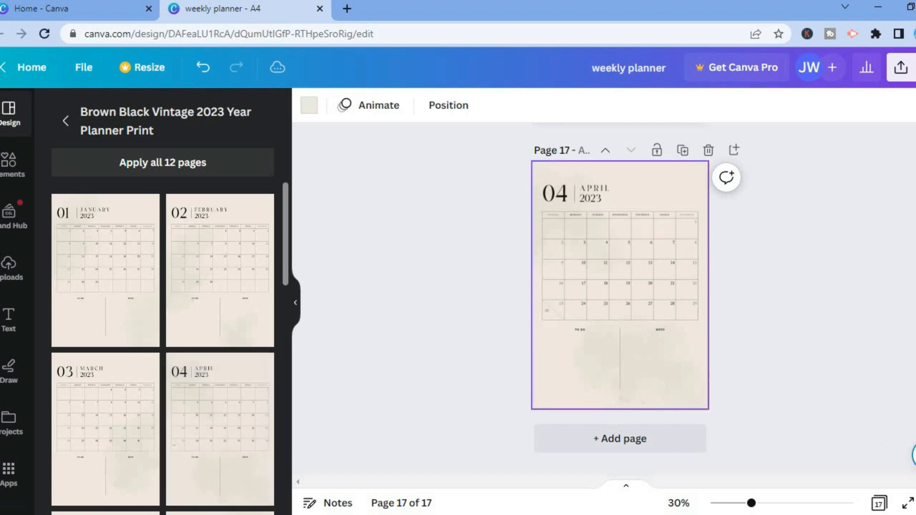
Search elements for binder rings and place the rings graphic along the left edge of the Daily Planner page
scroll(621, 286, "up", 5)
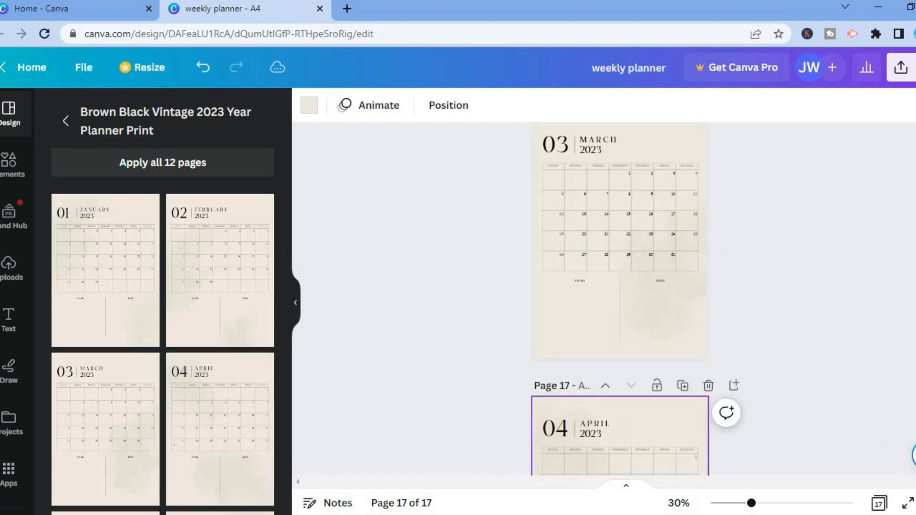
scroll(620, 296, "down", 2)
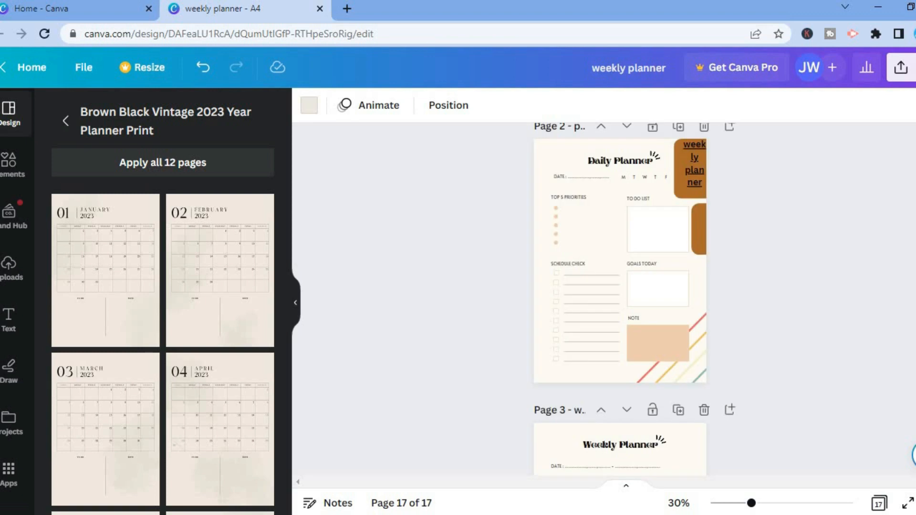
scroll(620, 296, "up", 6)
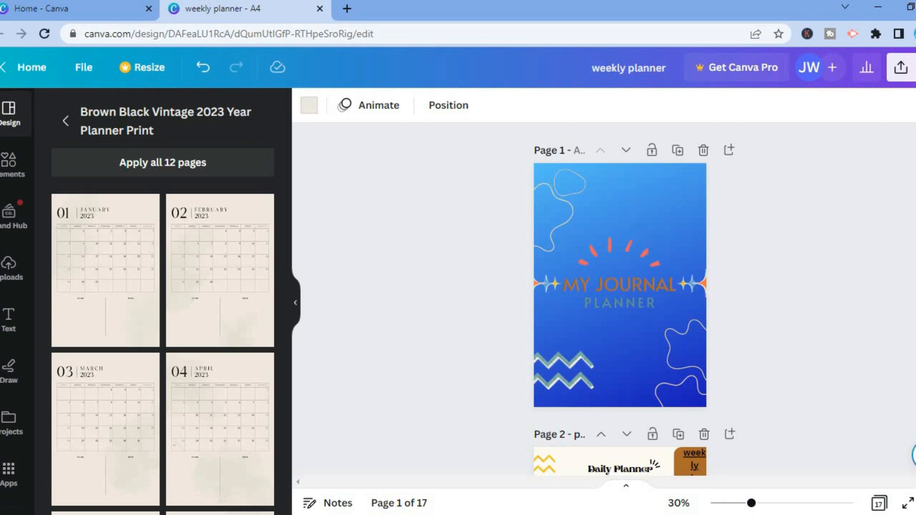
scroll(585, 225, "down", 7)
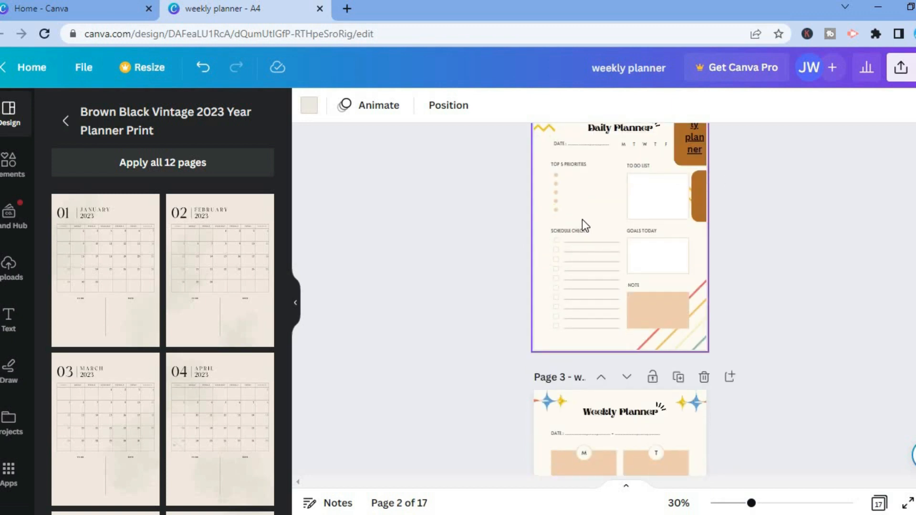
left_click(15, 173)
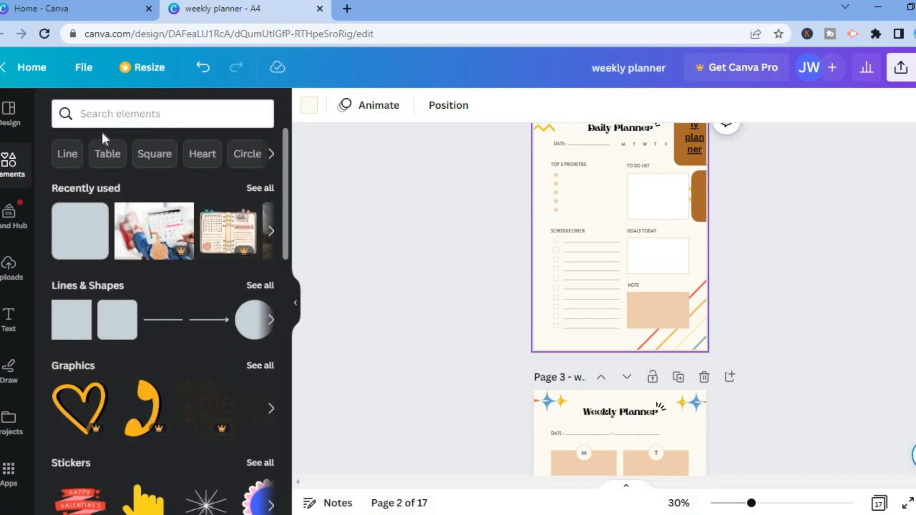
left_click(110, 113)
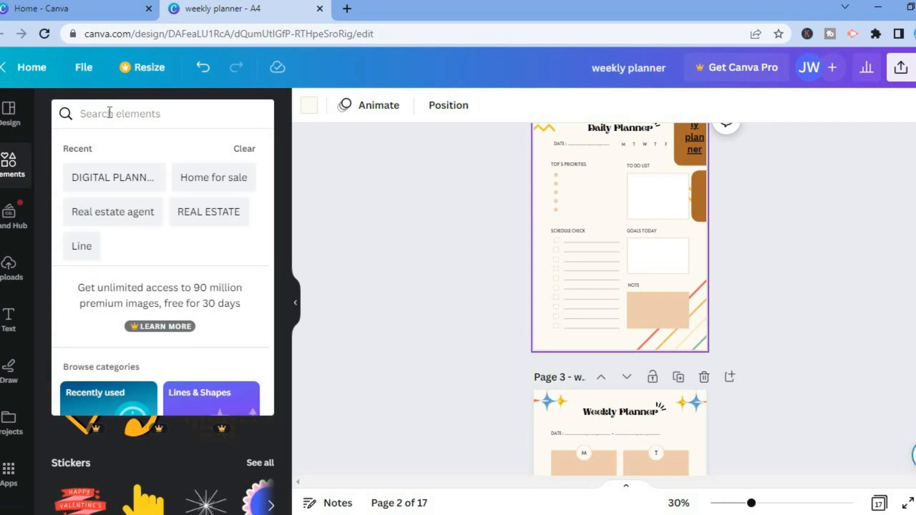
type("bi")
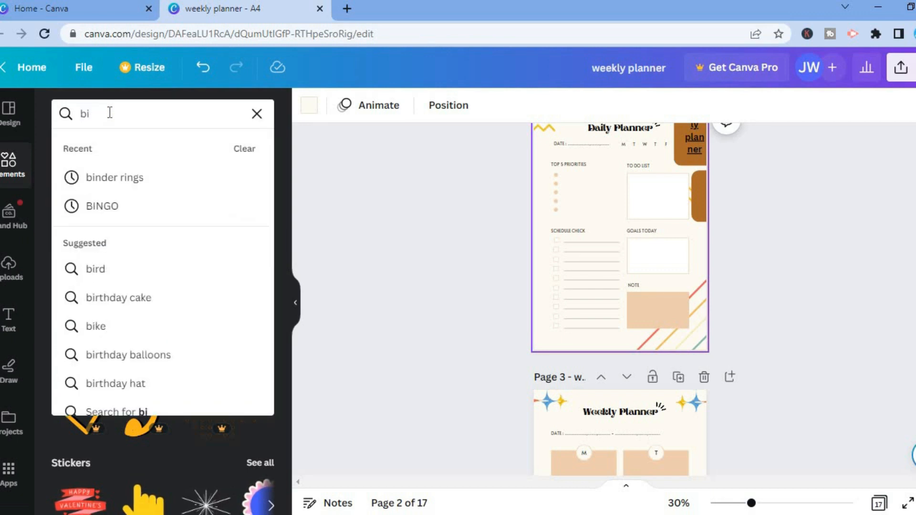
left_click(148, 190)
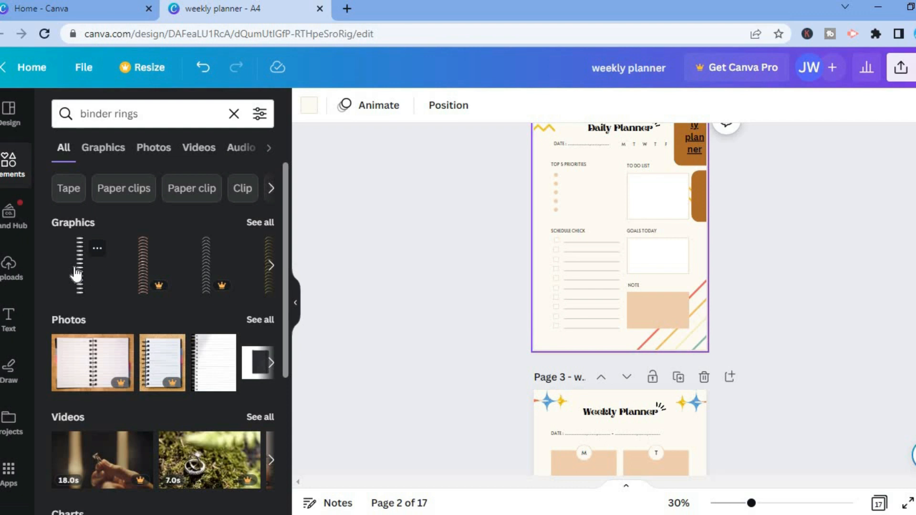
left_click_drag(76, 274, 557, 222)
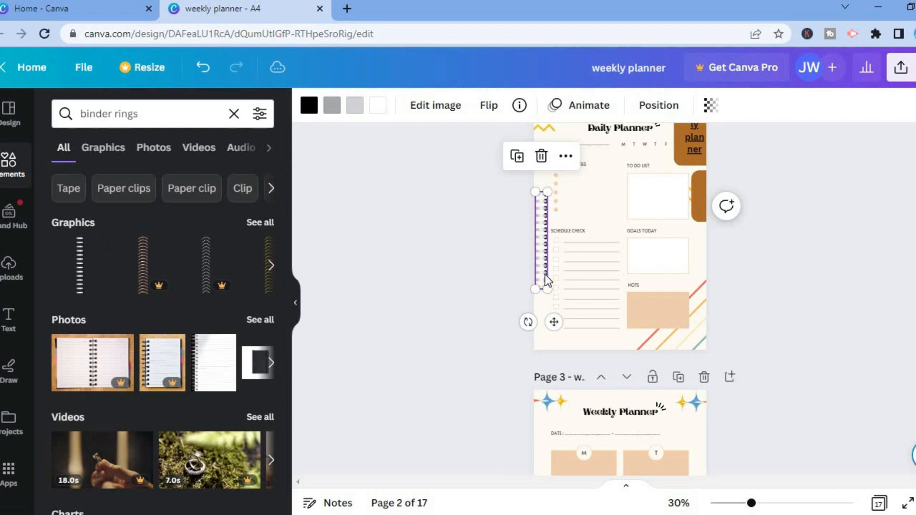
Stretch the binder rings graphic to span the full height of the Daily Planner page and align it flush with the left edge
left_click_drag(548, 290, 550, 351)
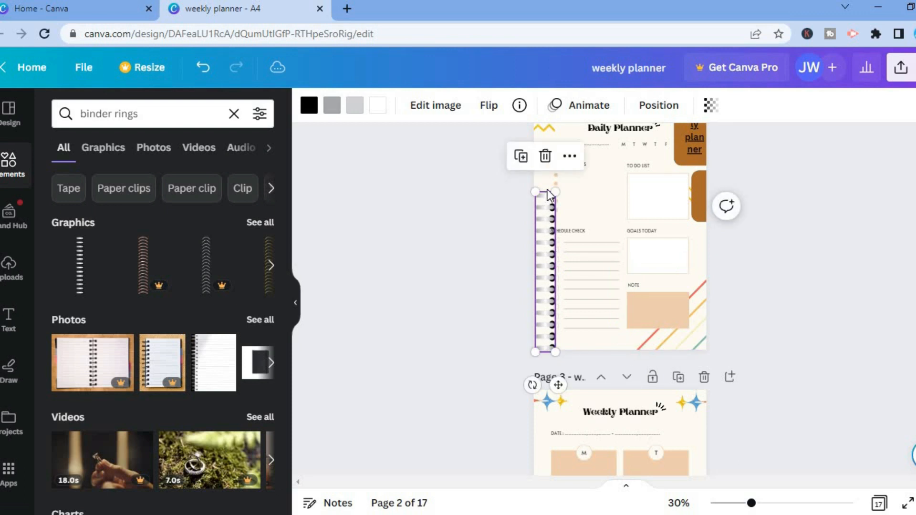
left_click_drag(554, 193, 549, 127)
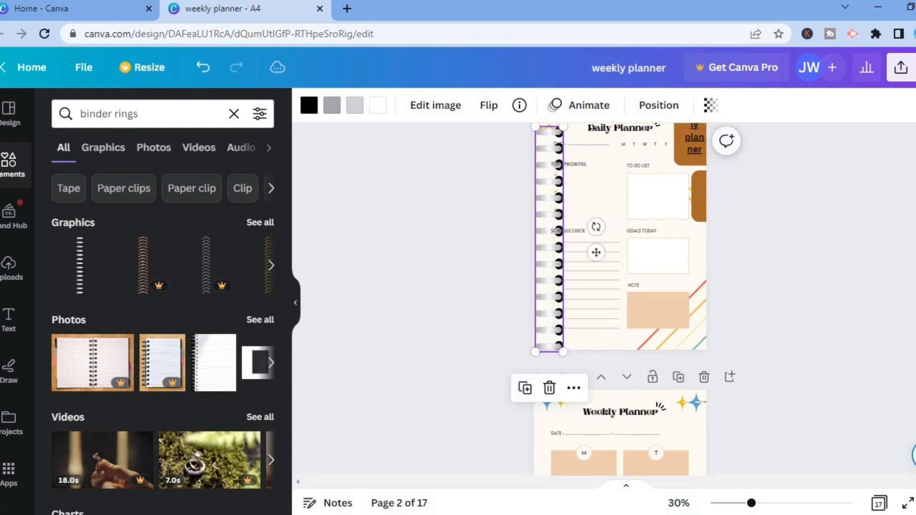
scroll(621, 287, "up", 1)
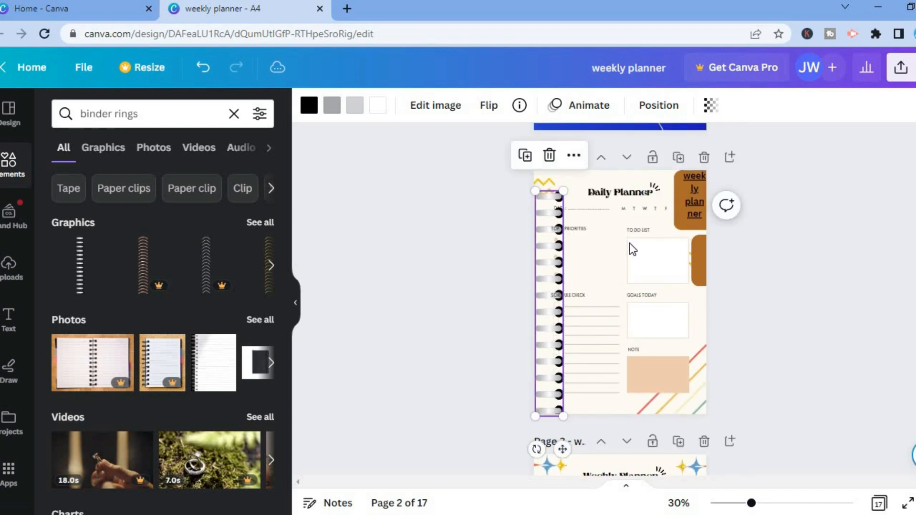
left_click_drag(563, 191, 565, 168)
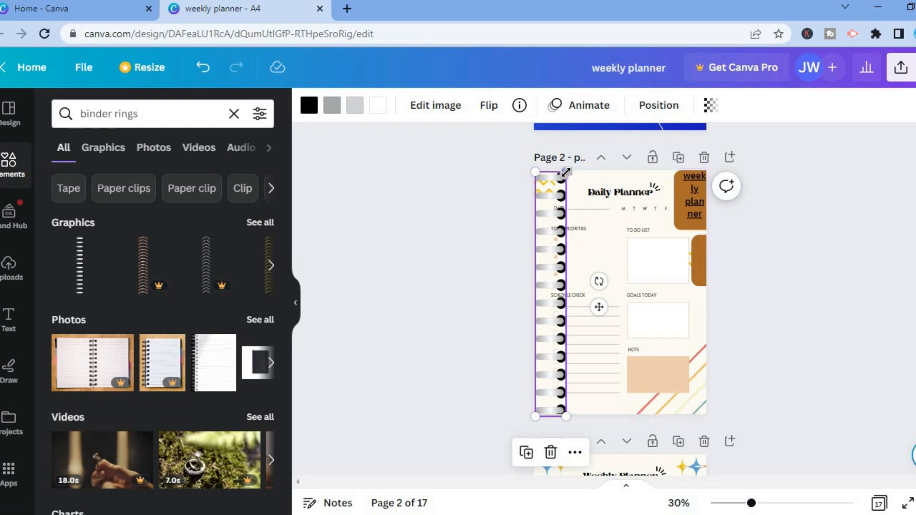
left_click_drag(563, 168, 552, 175)
left_click_drag(551, 219, 537, 210)
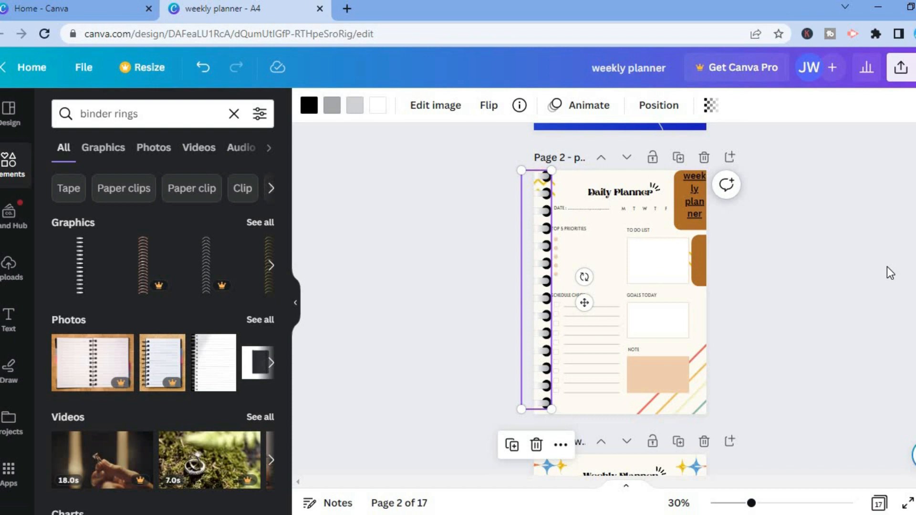
Open the design's download settings and review the available file types before closing the panel
left_click(902, 72)
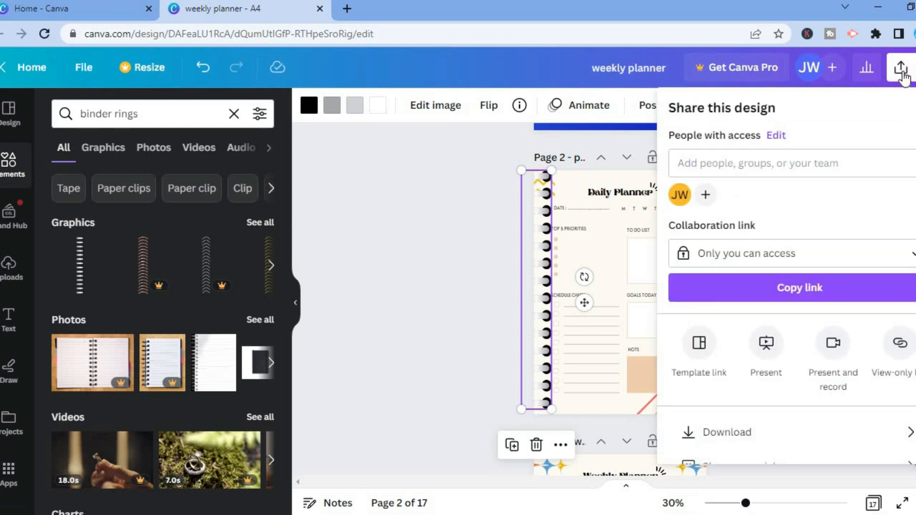
scroll(787, 286, "down", 2)
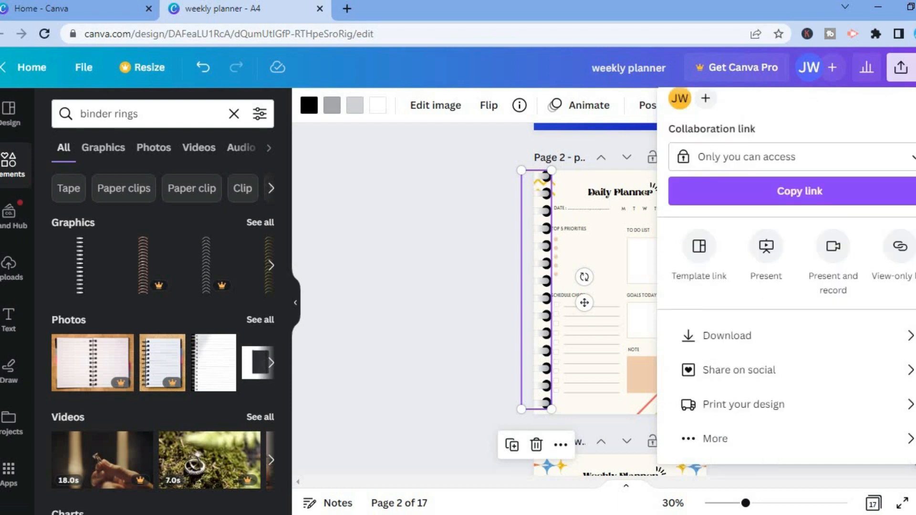
left_click(818, 341)
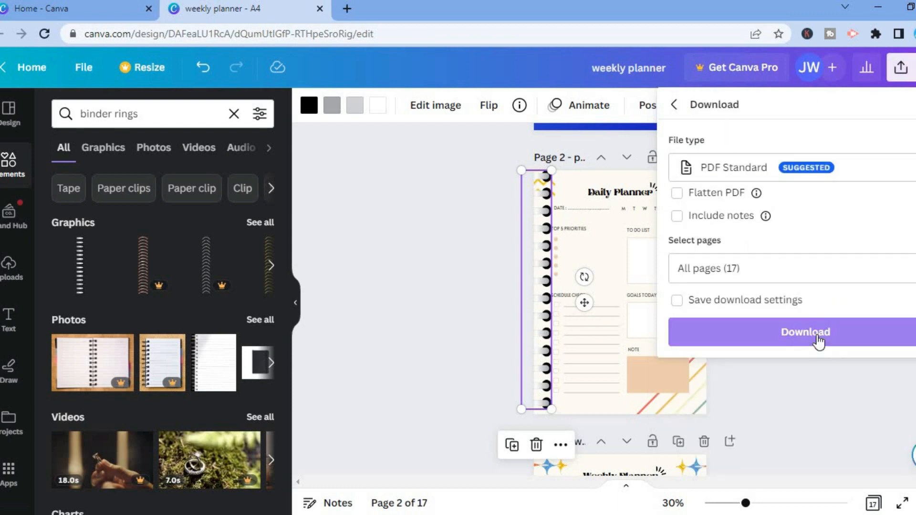
left_click(859, 176)
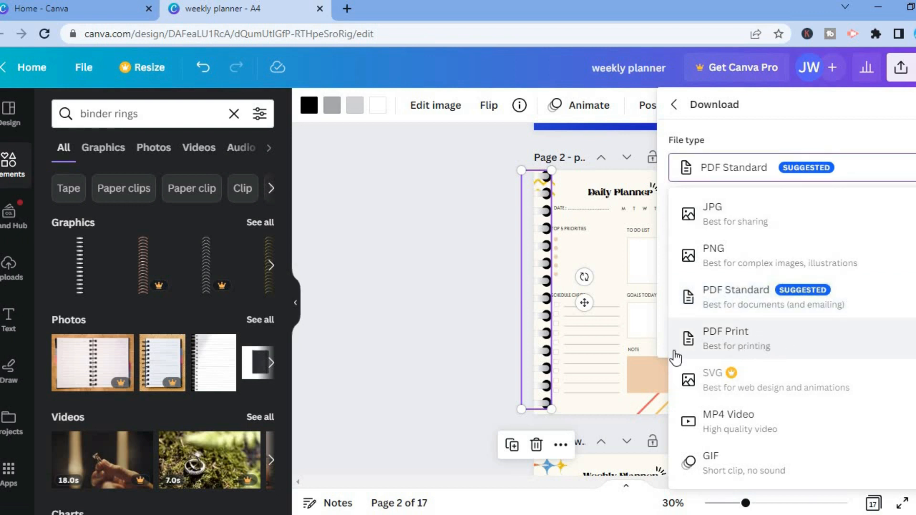
left_click(460, 382)
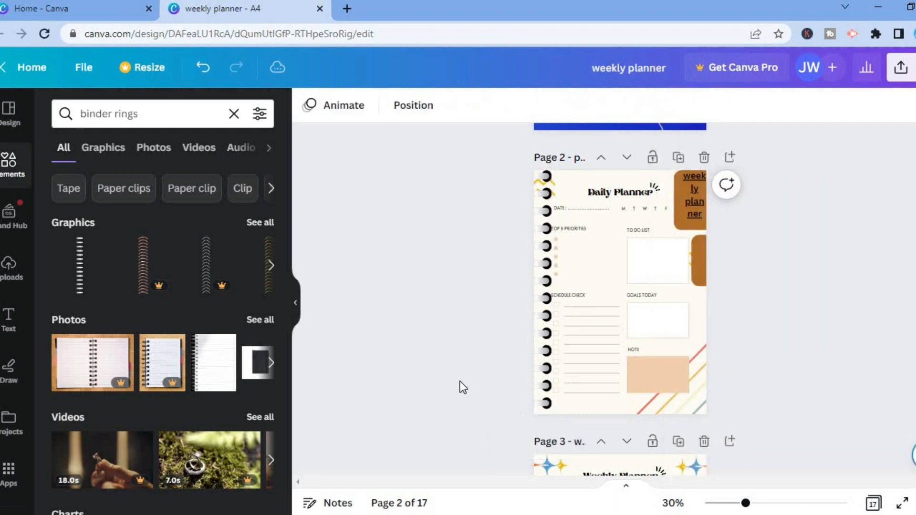